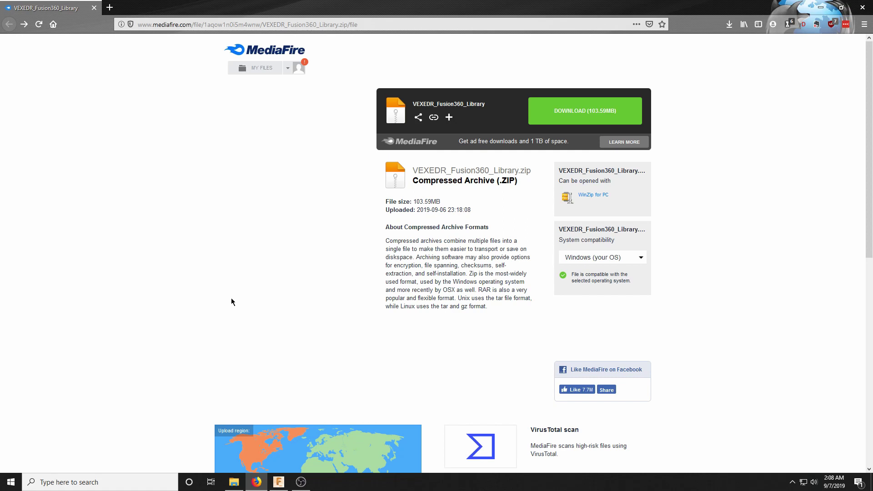
- Switch to File Explorer and inspect the V5 Electronics files under Motors & Electronics, returning to the VEXEDR_Fusion360_Library folder
click(234, 482)
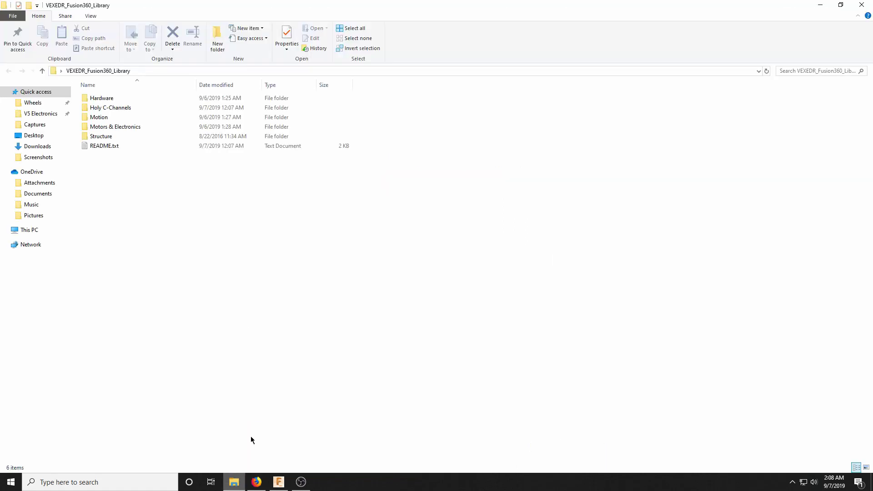
double_click(107, 127)
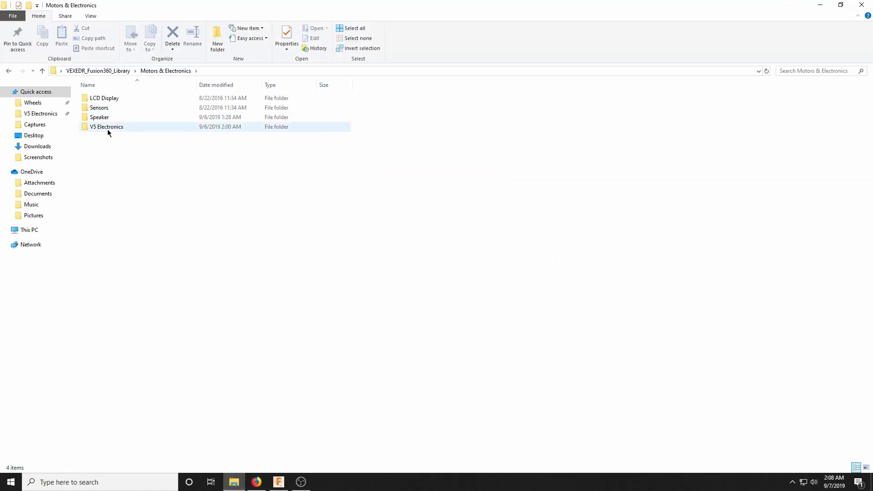
double_click(107, 128)
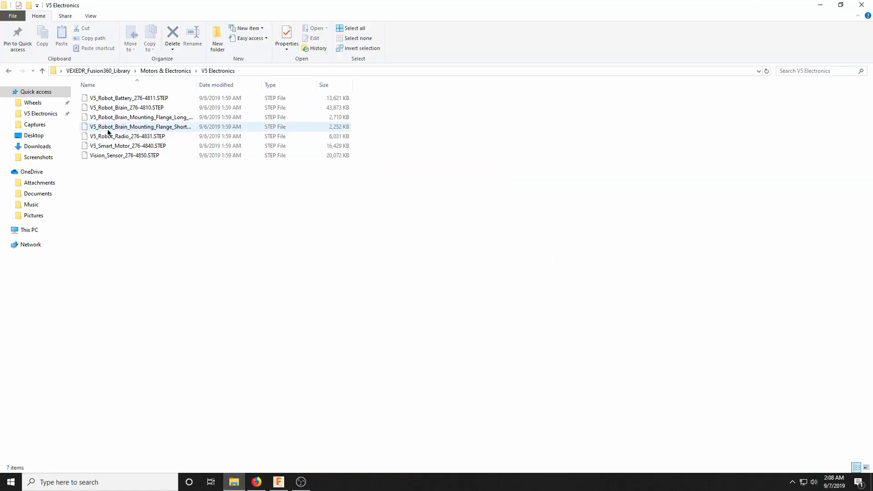
click(9, 71)
click(10, 71)
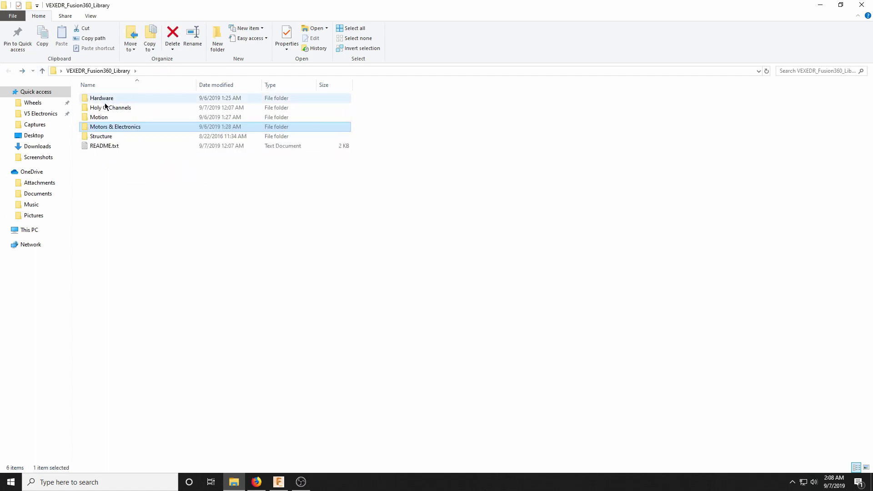
- View the contents of the Holy C-Channels folder, return to the library's main folder, and minimize the File Explorer window
double_click(143, 108)
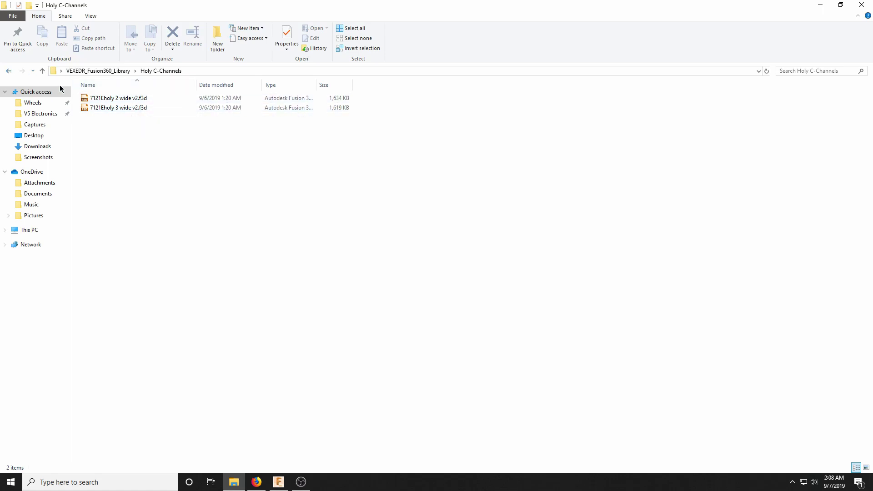
click(9, 71)
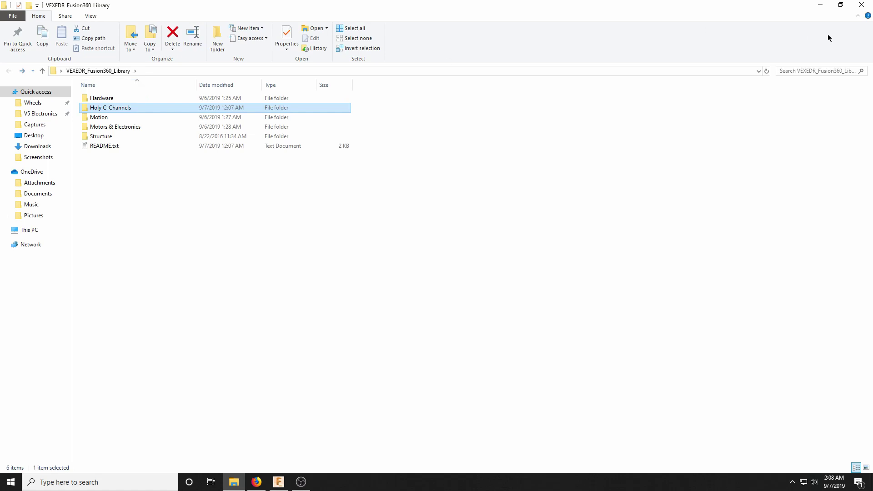
click(819, 5)
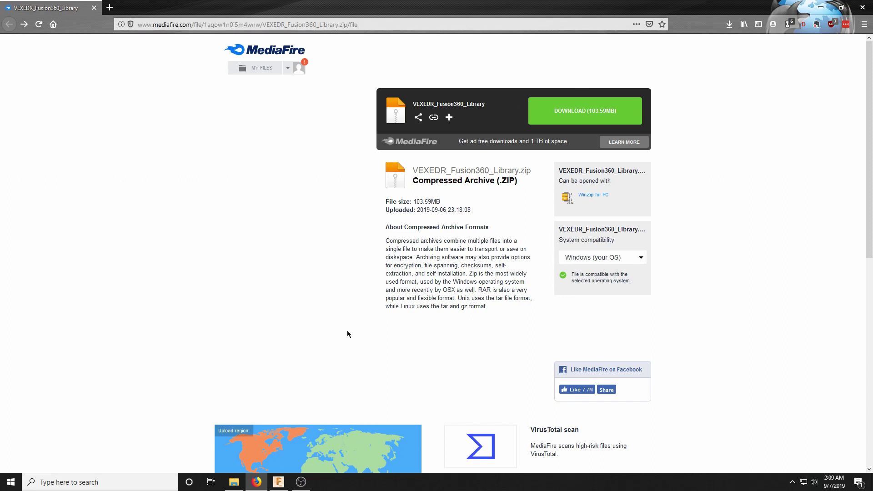
- Bring the library folder back up in File Explorer, read README.txt, and close the file
click(234, 482)
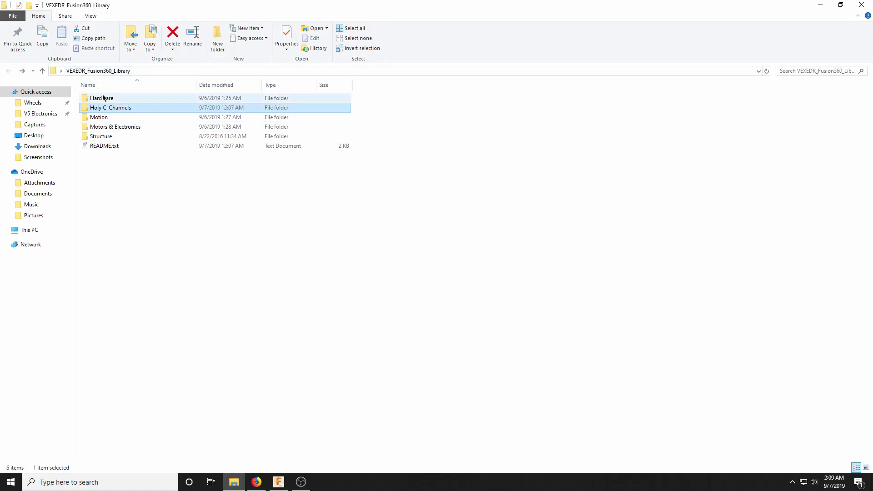
double_click(101, 146)
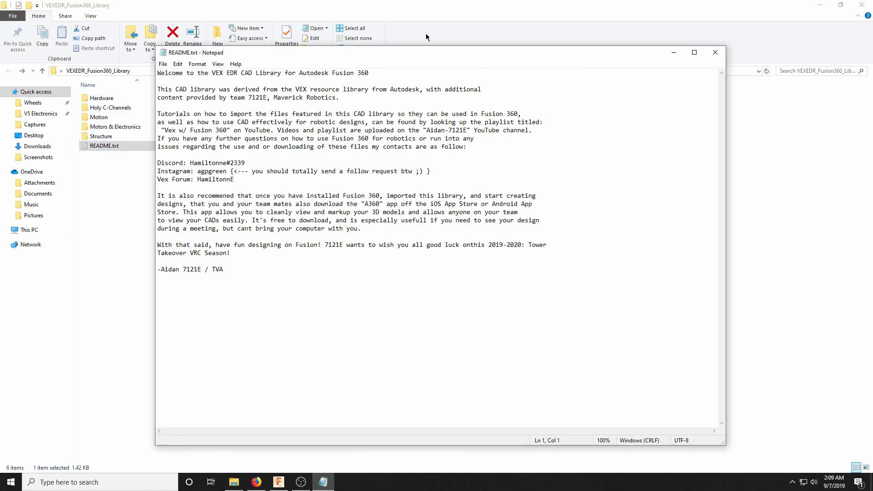
click(674, 52)
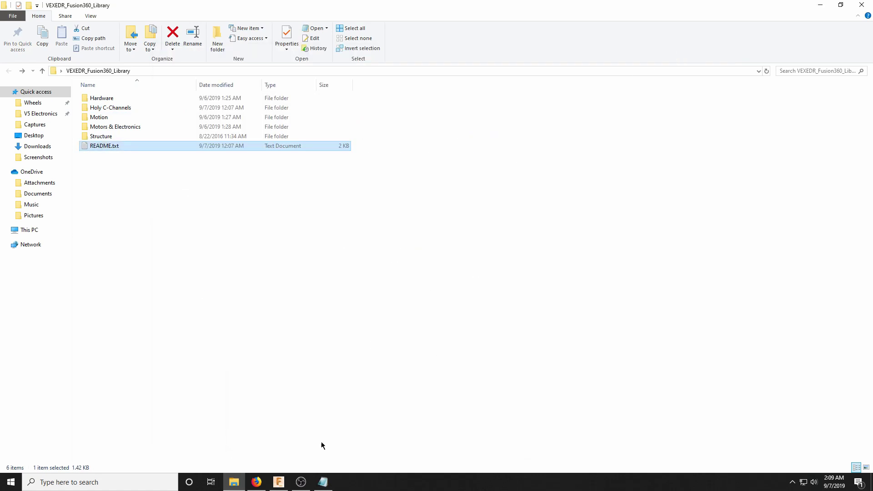
mouse_move(321, 484)
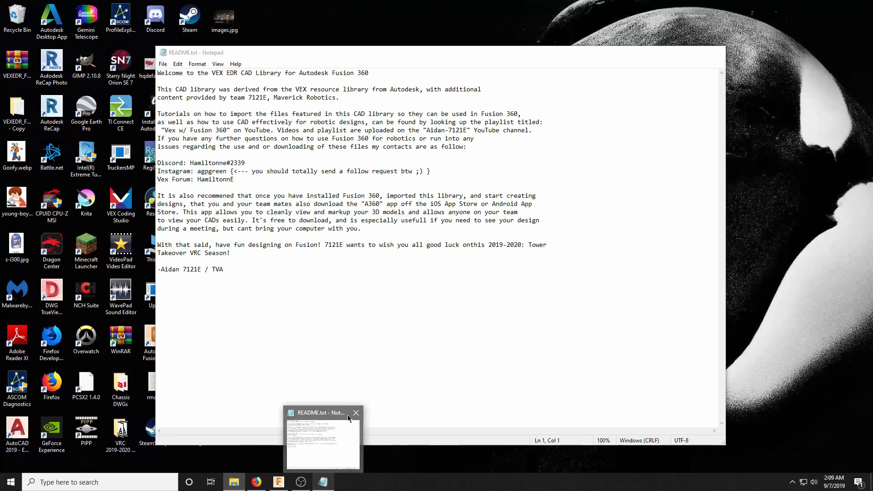
click(348, 415)
click(716, 53)
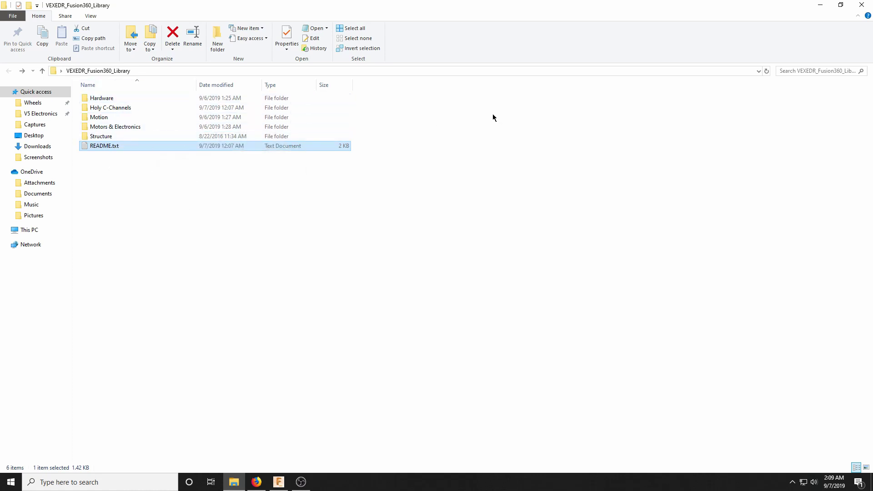
- Look through the Holy C-Channels folder and the Standoffs folder under Hardware, returning to the library's main folder
double_click(108, 110)
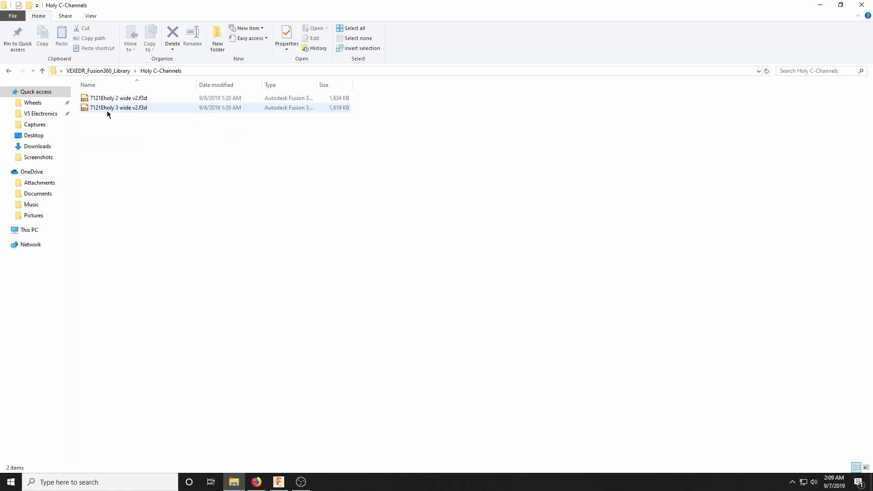
click(9, 71)
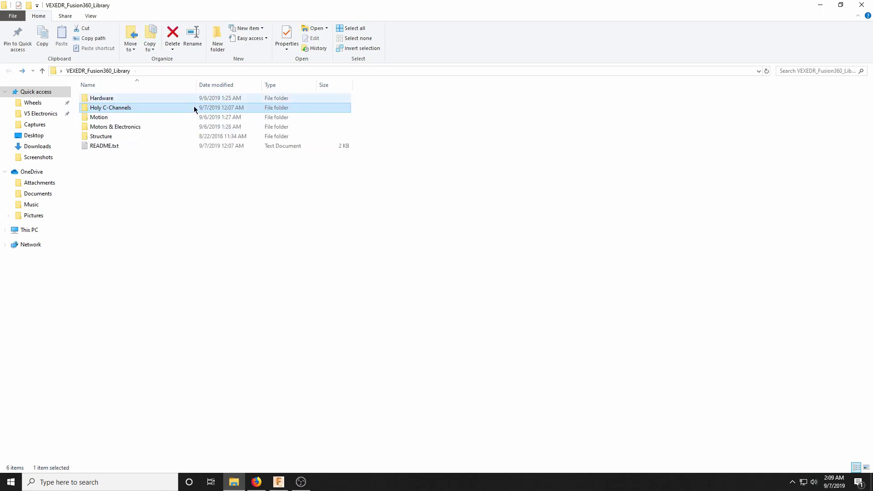
double_click(99, 98)
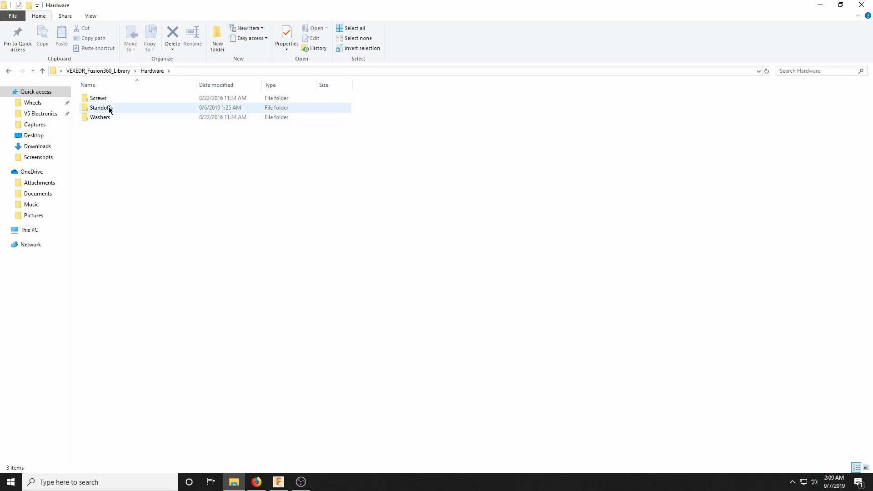
double_click(109, 109)
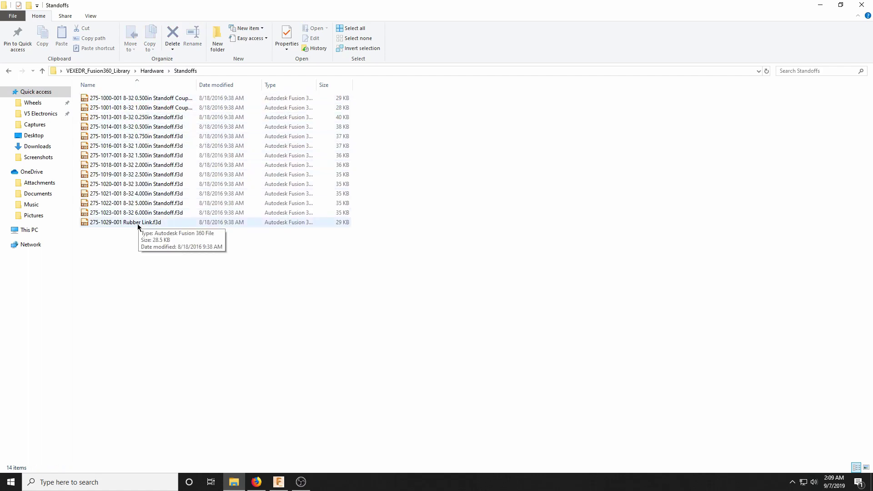
click(8, 71)
click(8, 71)
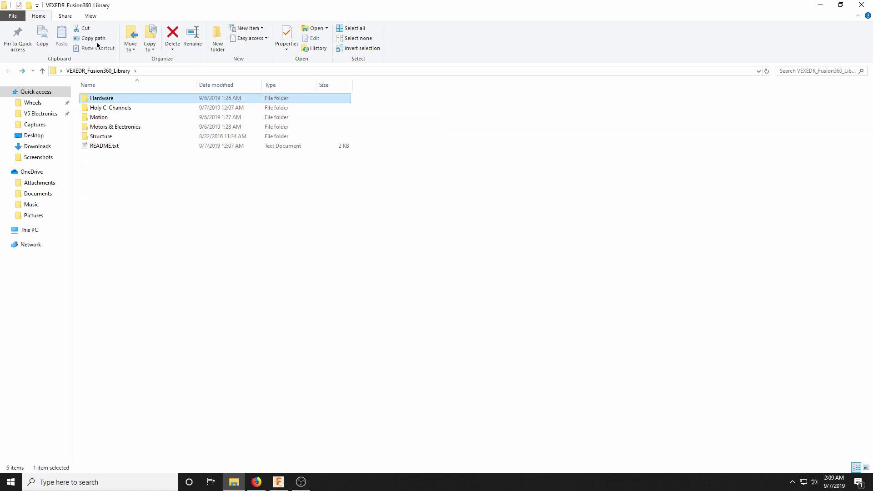
- Look through the gears folder under Motion, including High Strength Gears, and return to the Motion folder
double_click(101, 118)
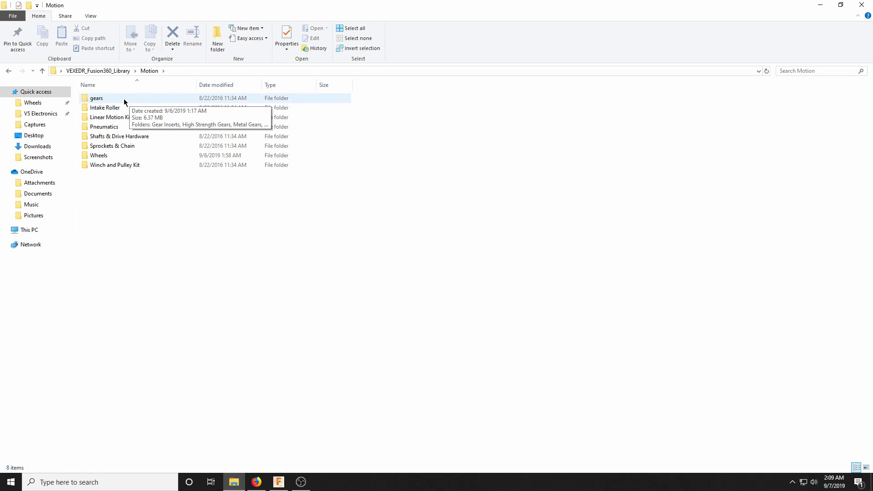
click(124, 99)
double_click(124, 99)
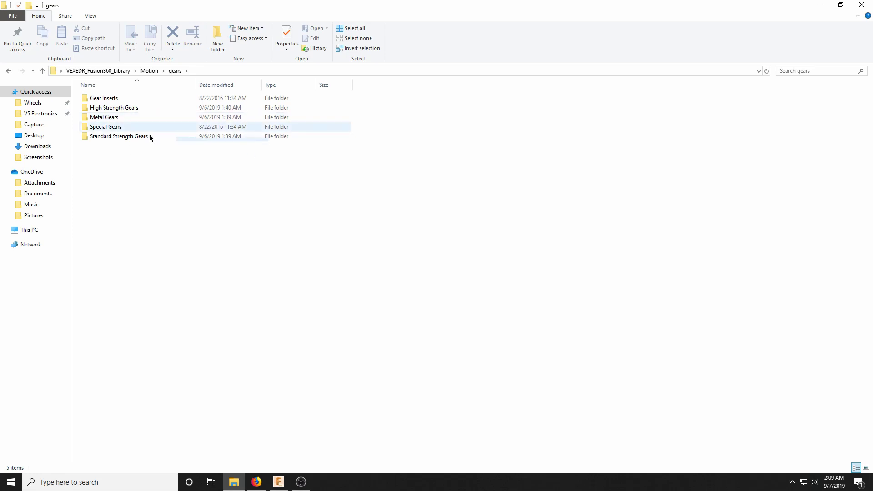
double_click(121, 108)
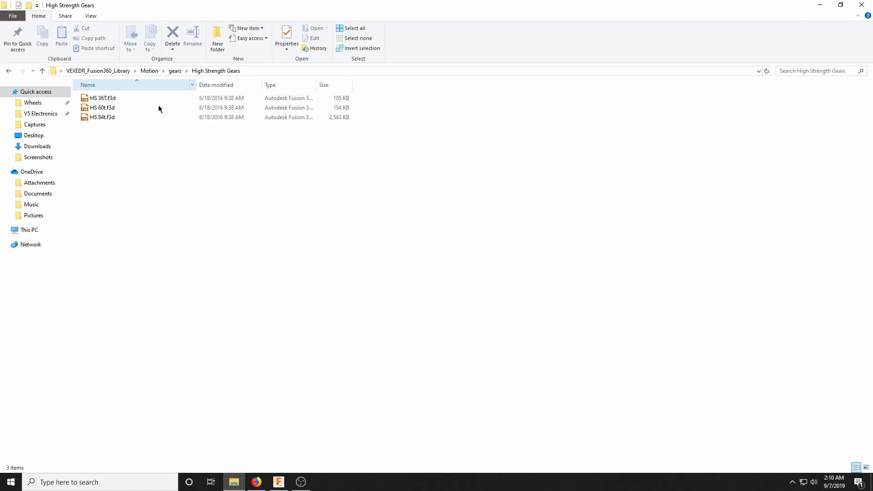
click(10, 72)
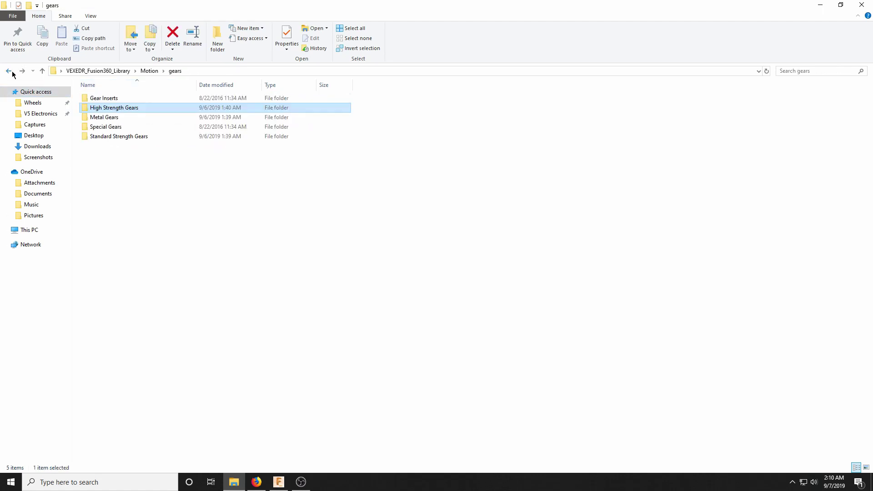
click(10, 72)
- Switch to Fusion 360, view the members of the 7121E 2019-2020 project, and return to its data folders
mouse_move(279, 486)
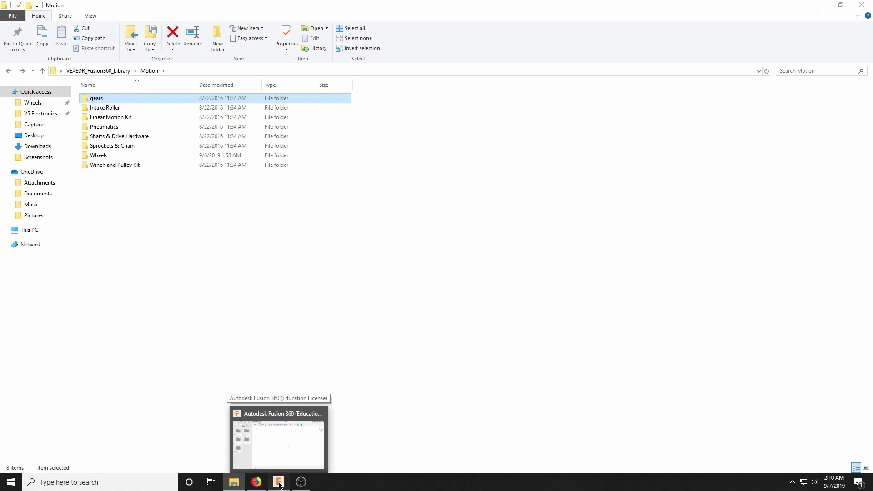
click(279, 485)
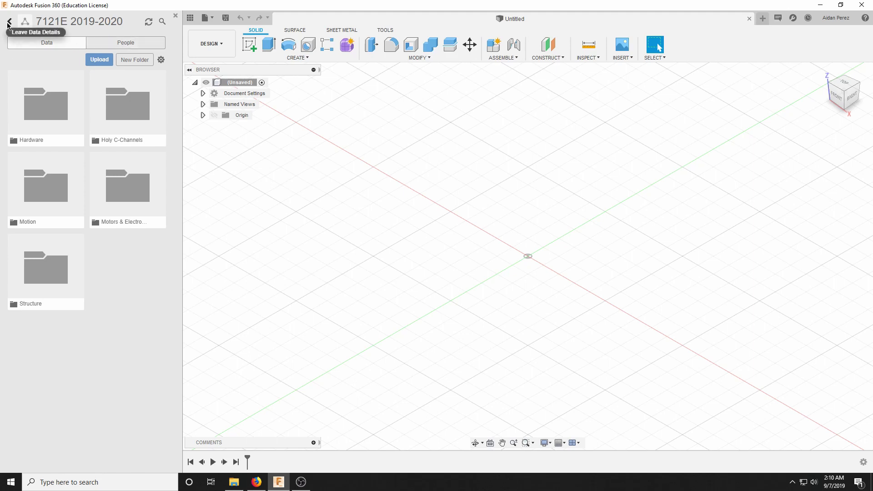
click(110, 46)
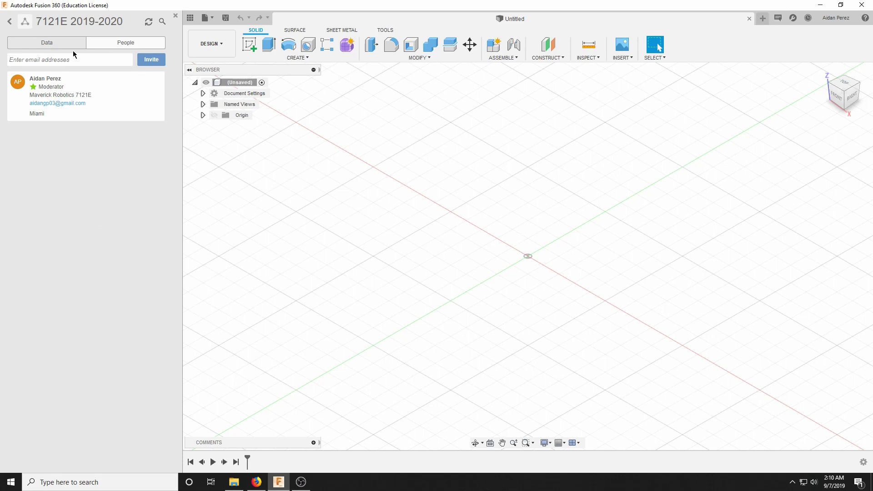
click(40, 44)
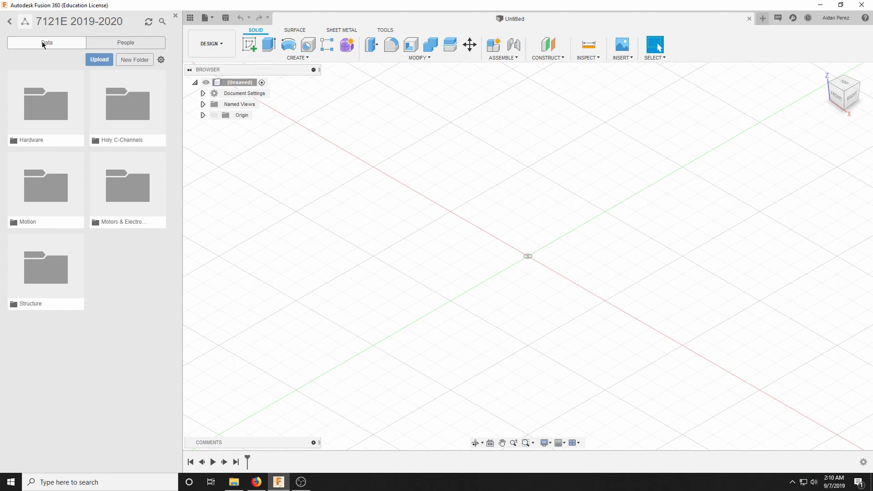
- Leave the current project, create a new project named Vex Parts Library Test, and open it
click(9, 21)
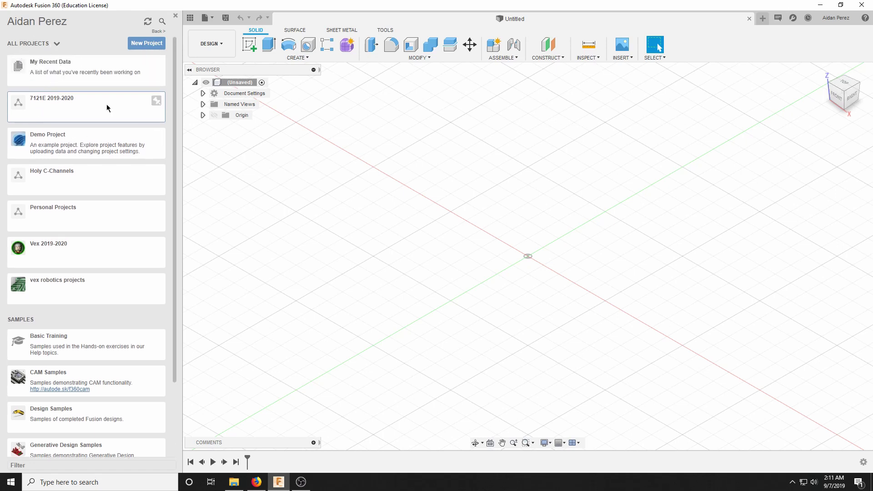
click(136, 44)
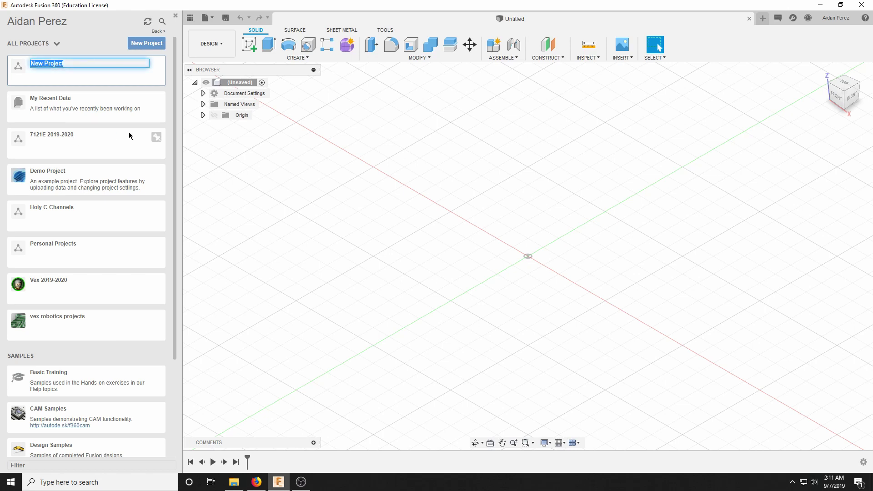
text(Vex )
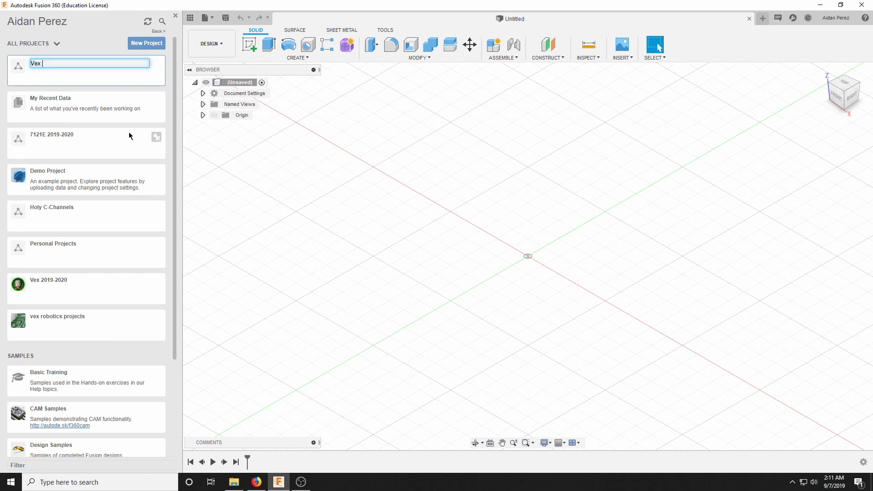
text(Parts )
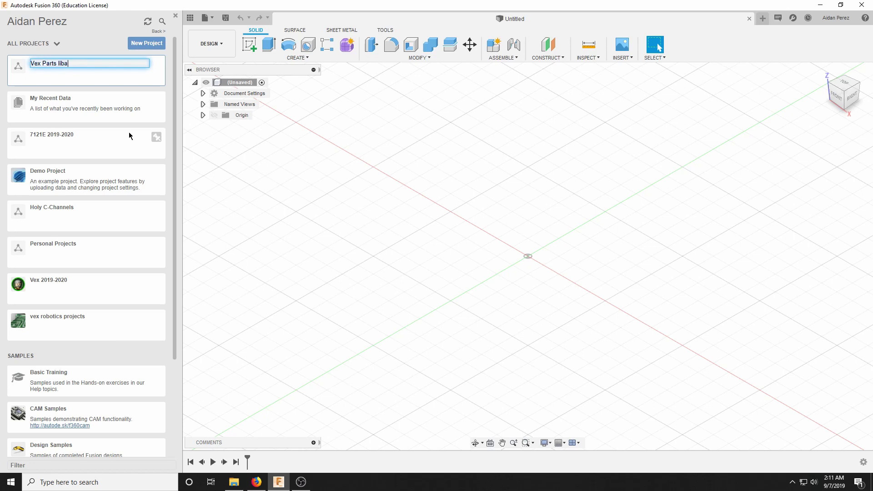
text(Library Test)
key(Return)
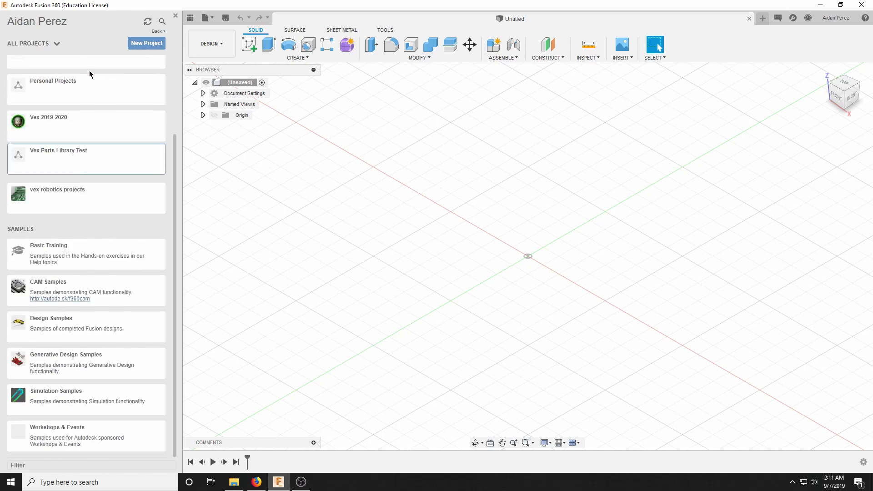
click(63, 292)
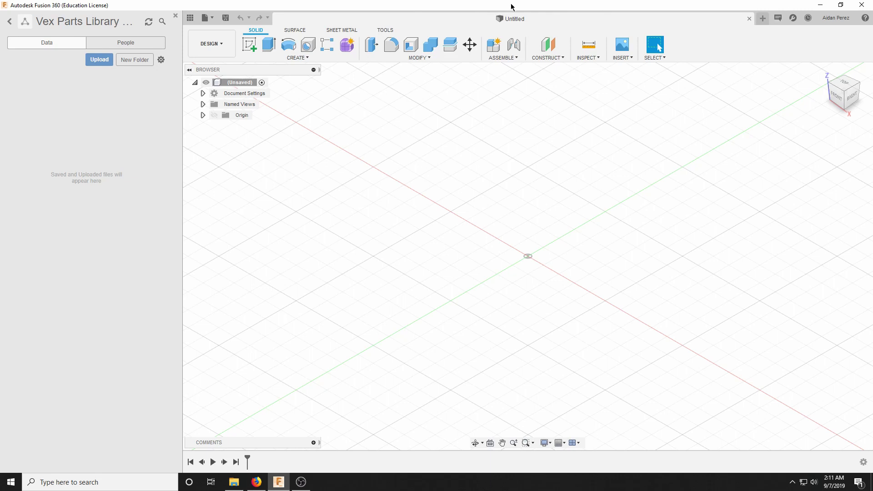
- Arrange Fusion 360 and File Explorer side by side at full height, and return File Explorer to the VEXEDR_Fusion360_Library folder
drag(546, 8, 1, 2)
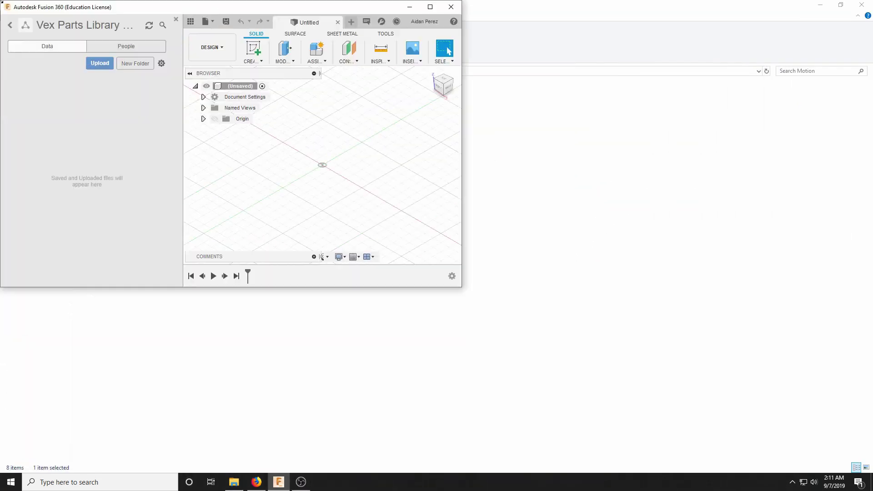
double_click(274, 289)
drag(550, 10, 871, 1)
drag(678, 236, 723, 477)
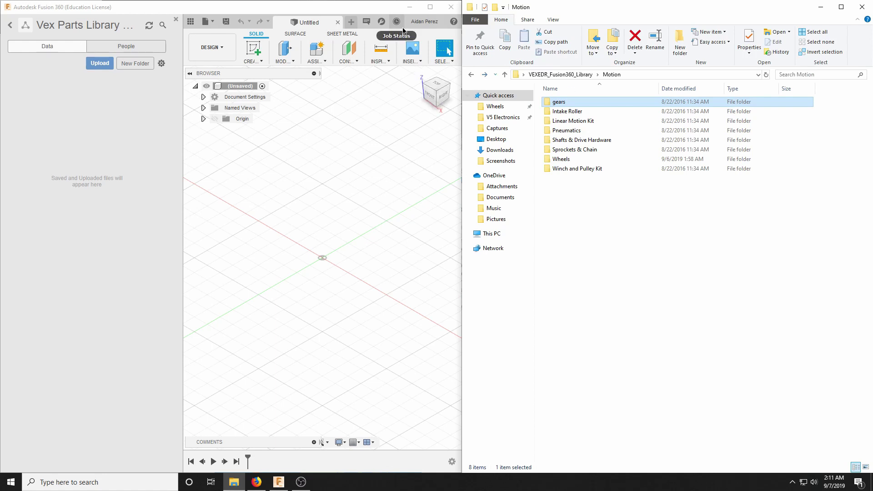
click(575, 76)
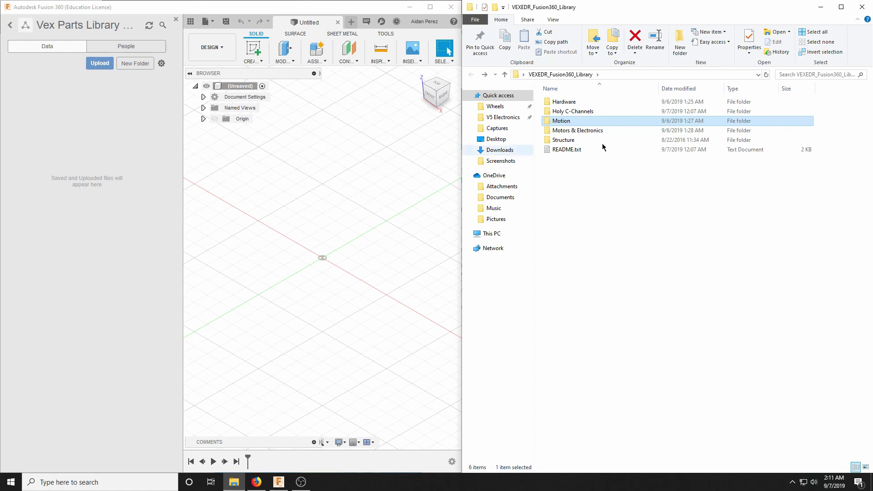
click(300, 483)
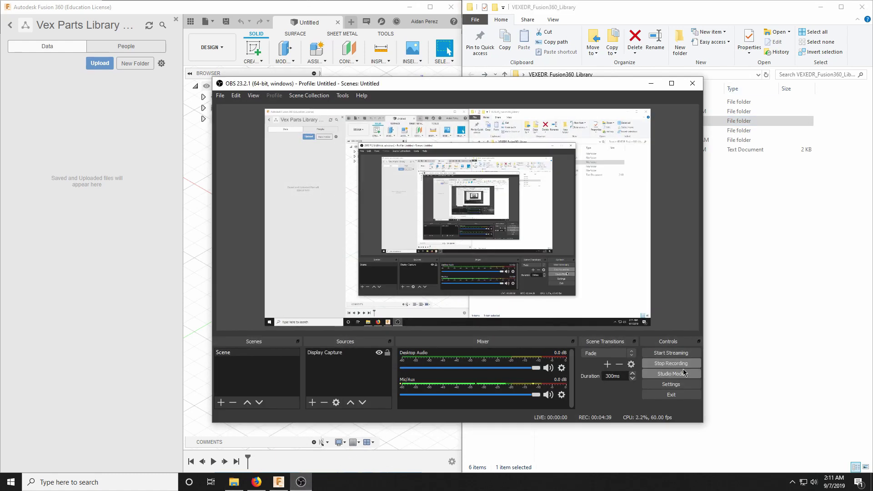
- Minimize the OBS window and create Hardware and Holy C-Channels folders at the top level of the Vex Parts Library Test project
click(651, 83)
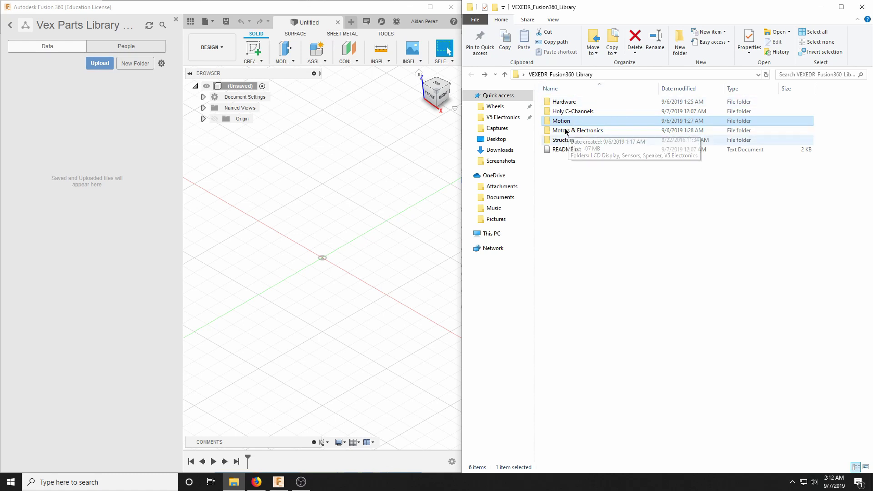
click(137, 64)
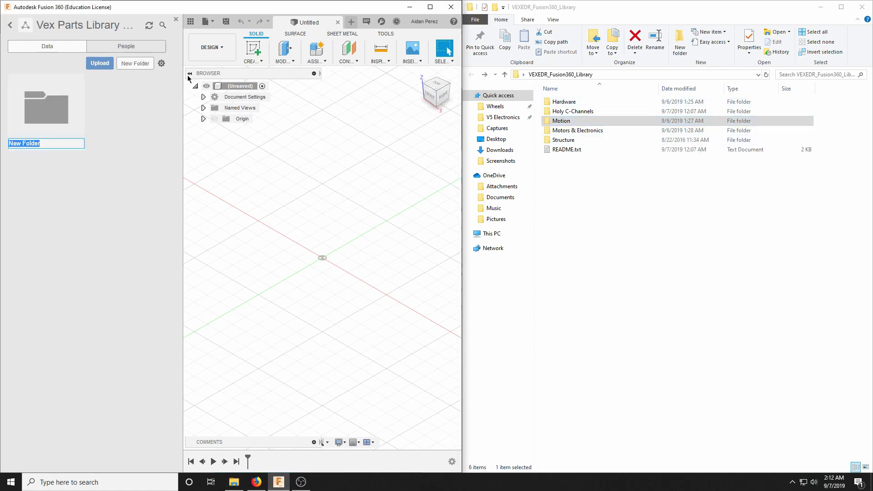
text(Hardware)
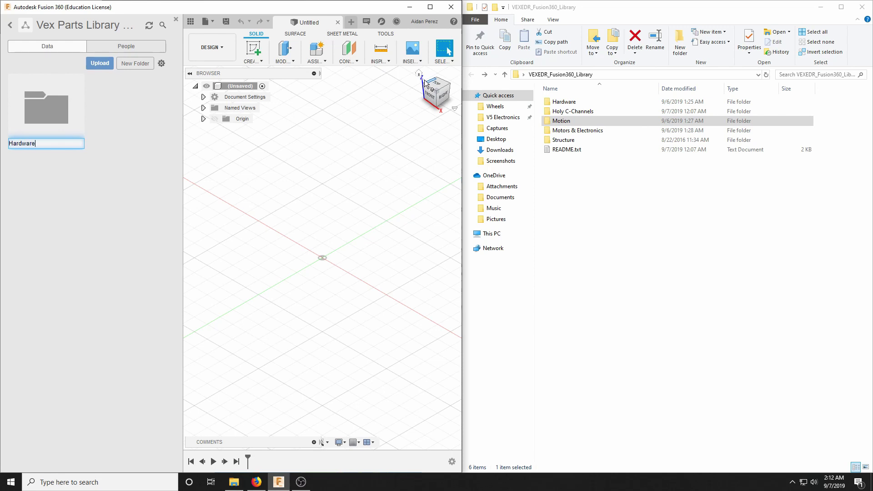
key(Return)
click(130, 63)
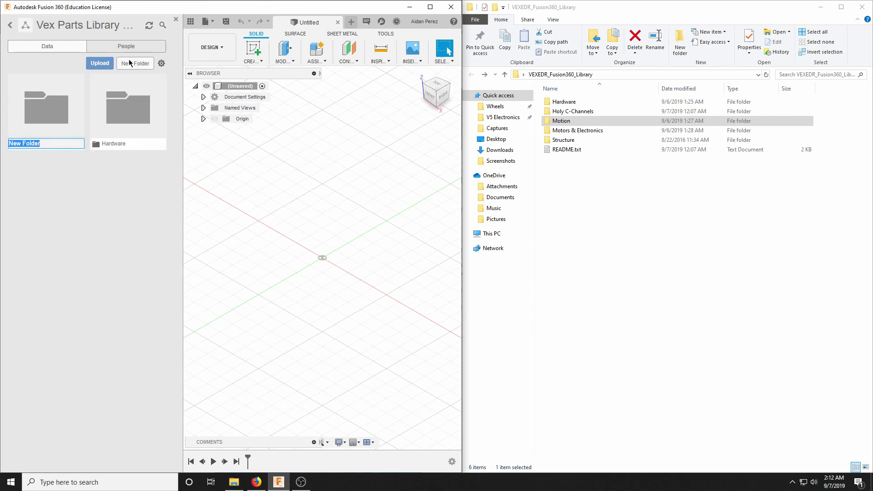
text(Holy C-Channels)
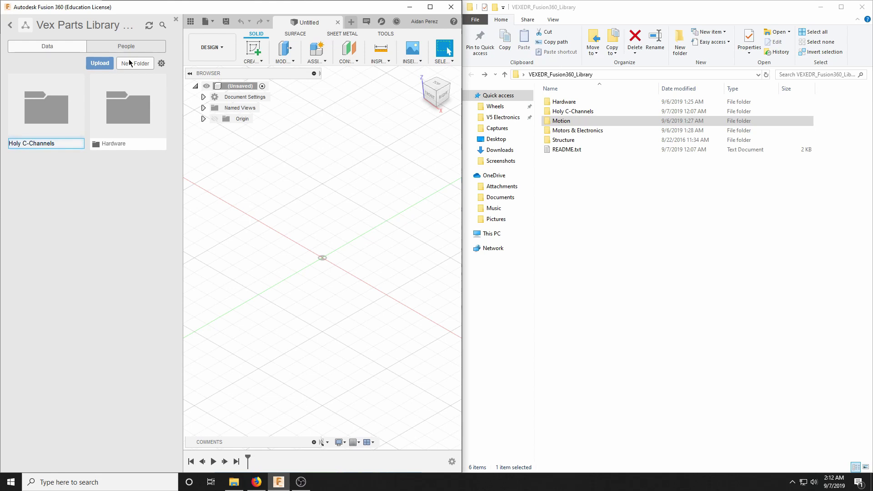
key(Return)
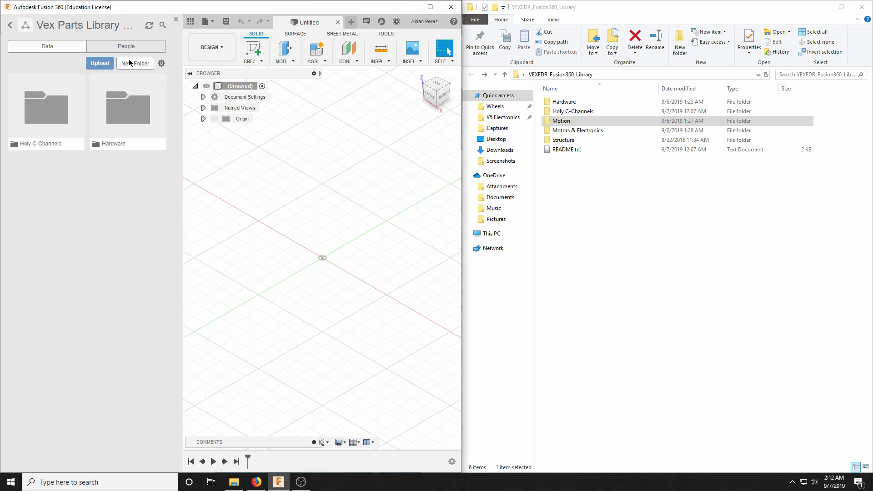
- Add Motion, Motors & Electronics, and Structure folders at the project's top level
click(133, 64)
text(Motion)
key(Return)
click(133, 63)
text(Motors & Electronics)
key(Return)
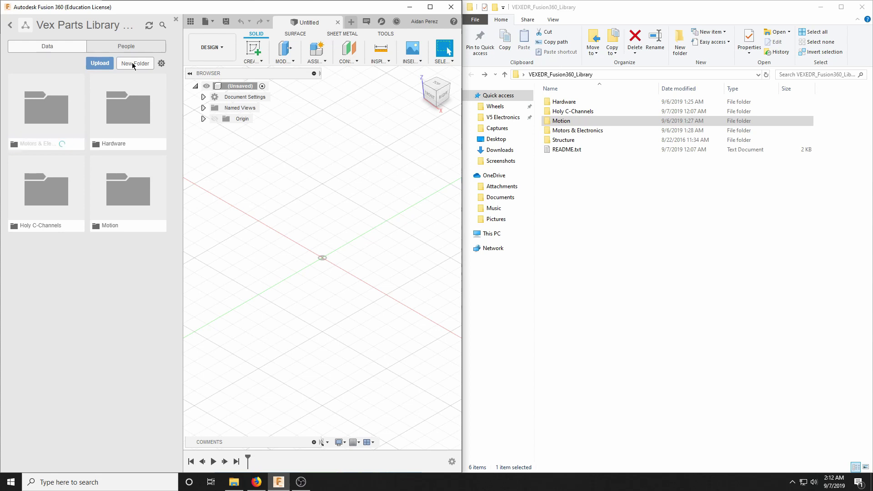
click(132, 63)
text(Struc)
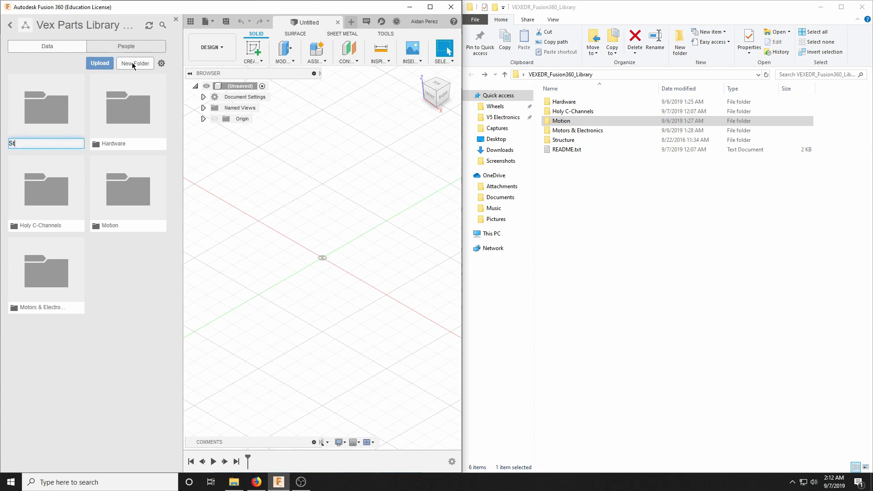
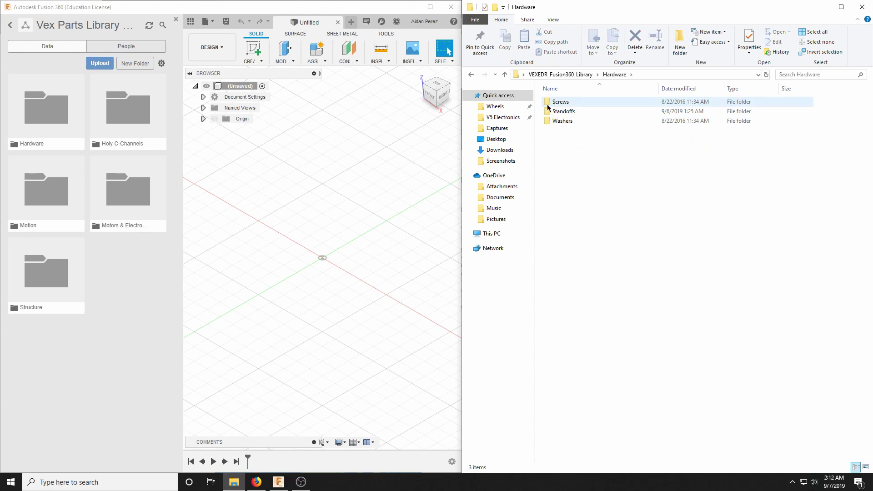
- Create Screws, Standoffs, and Washers subfolders inside the project's Hardware folder
click(49, 107)
click(135, 63)
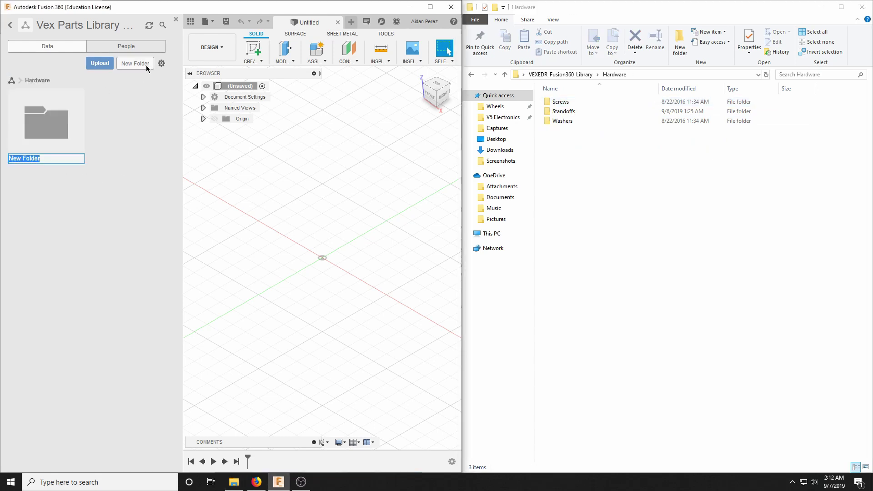
text(Screw)
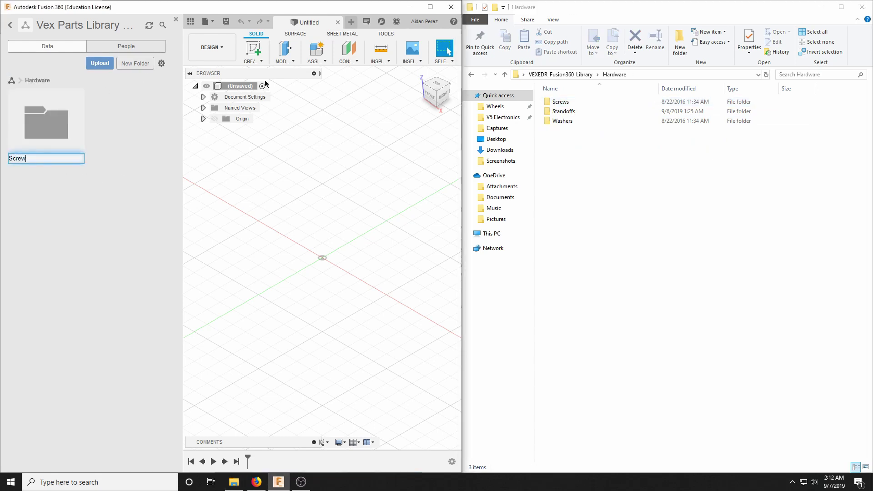
text(s)
key(Return)
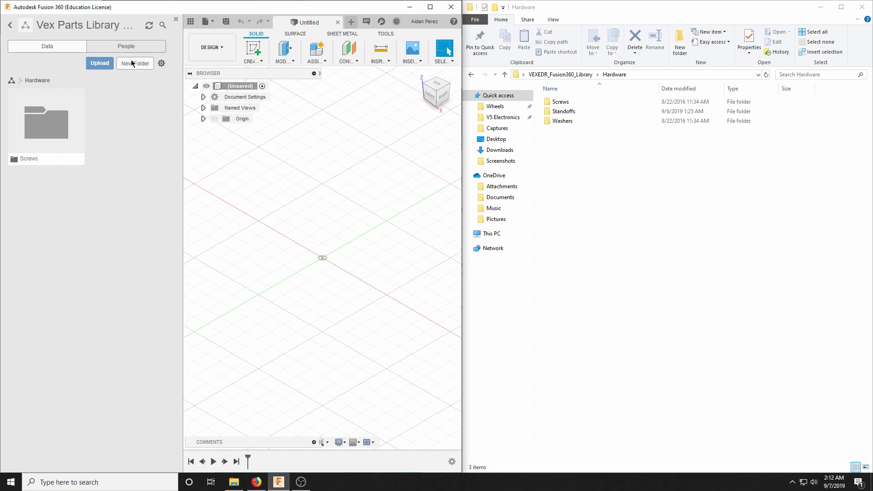
click(131, 63)
text(Standoffs)
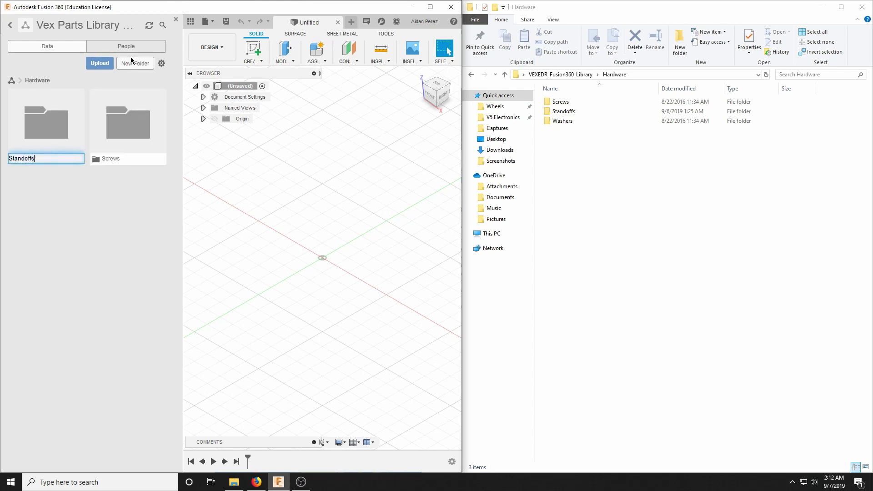
key(Return)
click(128, 62)
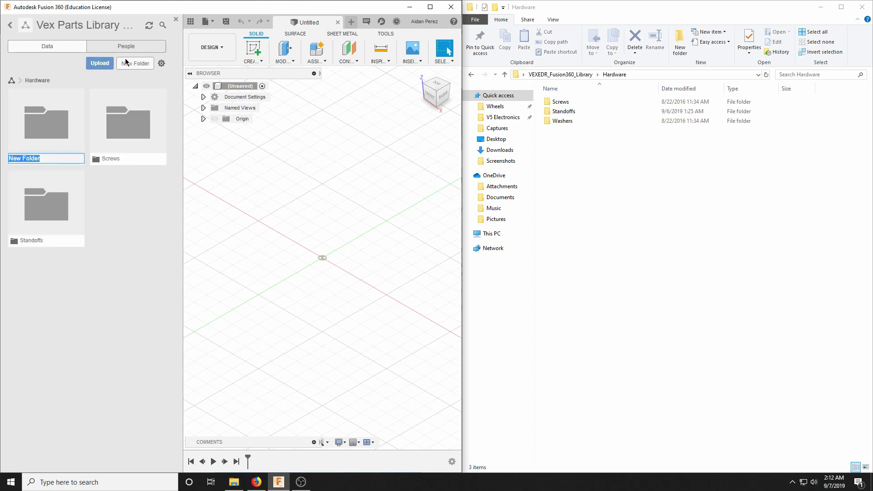
text(Washers)
key(Return)
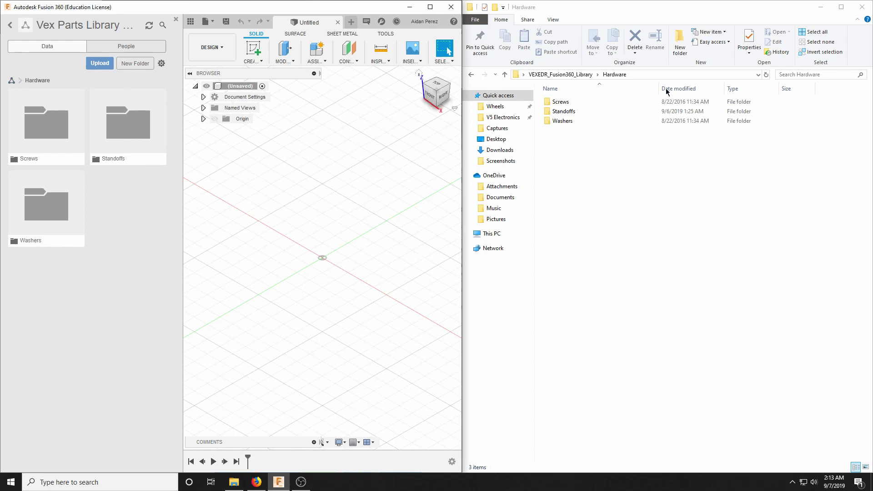
- Open the Motion folder in both File Explorer and the Fusion 360 project, and create Gears and Intake Rollers subfolders in the project
click(472, 75)
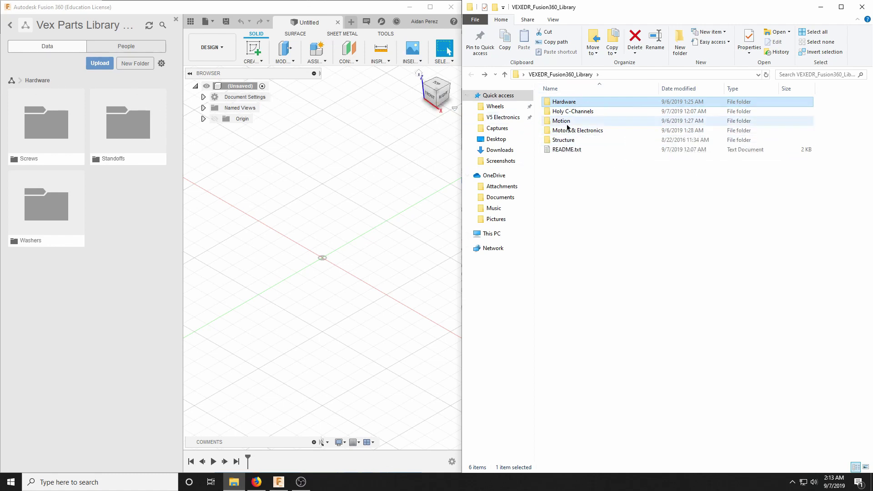
click(15, 83)
double_click(56, 193)
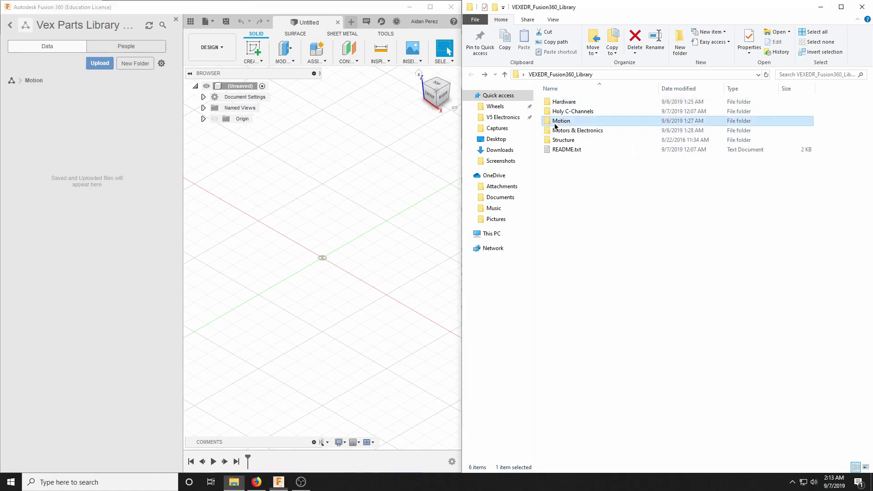
double_click(561, 120)
click(135, 63)
text(Intake Rollers)
key(Return)
click(137, 63)
text(Gears)
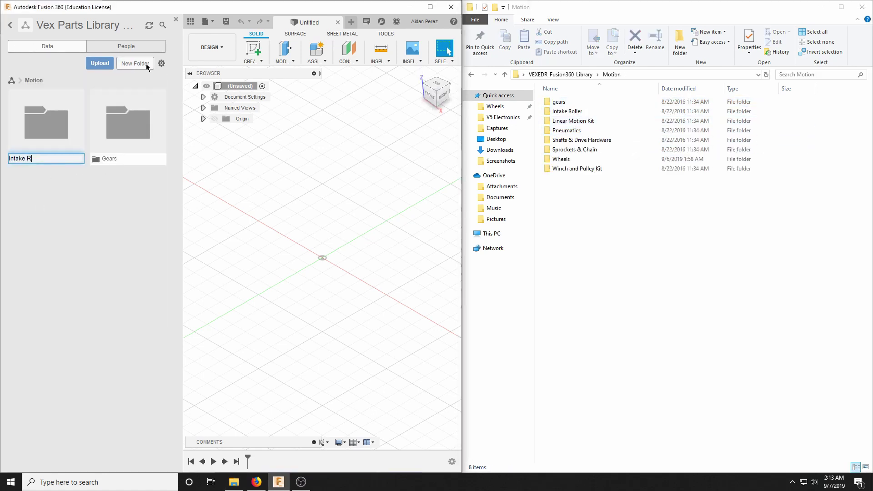
key(Return)
- Add Linear Motion Kit, Pneumatics, and Shafts & Drive Hardware subfolders to the project's Motion folder
click(146, 67)
text(Linear Motion Kit)
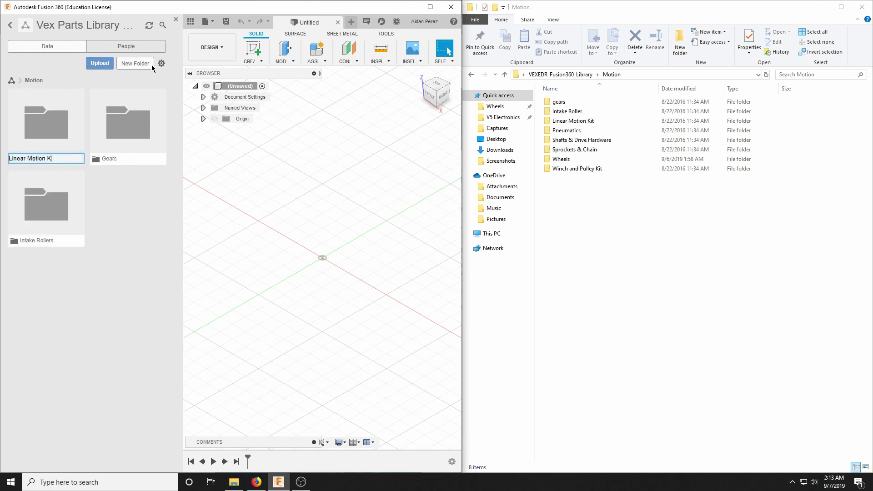
key(Return)
click(152, 67)
text(Pneumatics)
key(Return)
click(143, 63)
text(Shafts & )
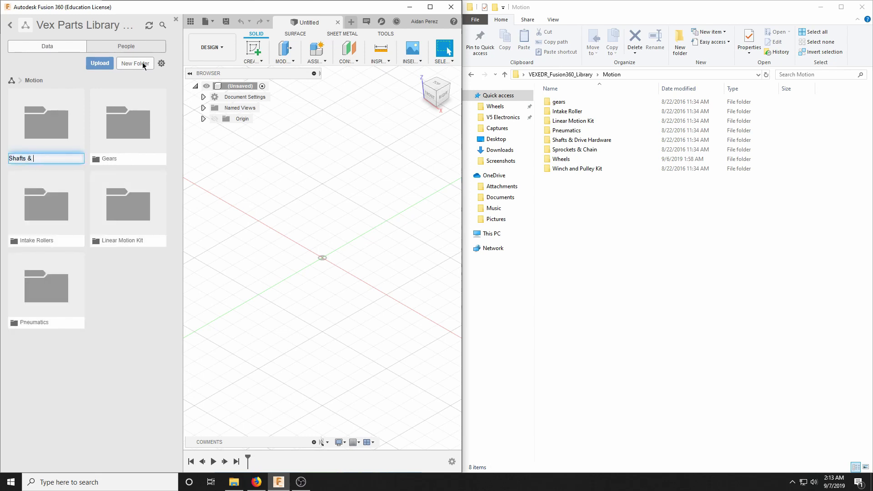
text(Drive Hrardware)
key(Return)
- Add Sprockets and Chain, Wheels, and Winch and Pulley Kit subfolders to the project's Motion folder
click(143, 62)
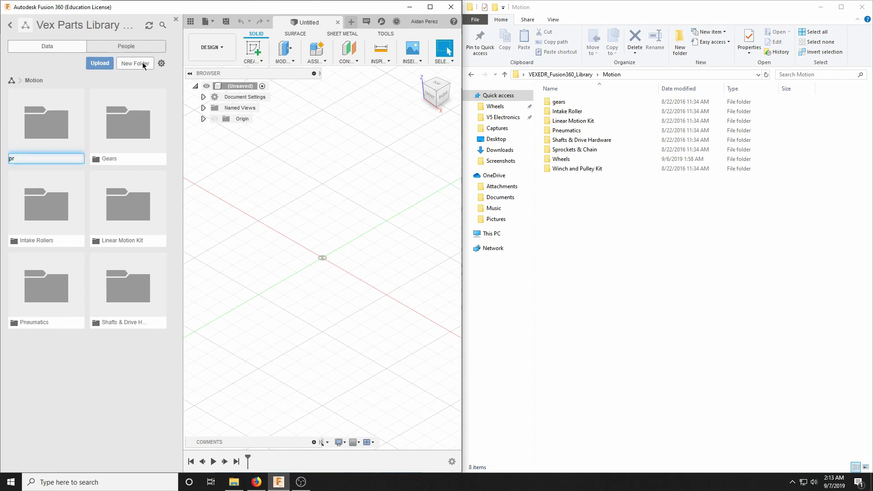
text(Sprockets and Chain)
key(Return)
click(143, 62)
text(Wheels)
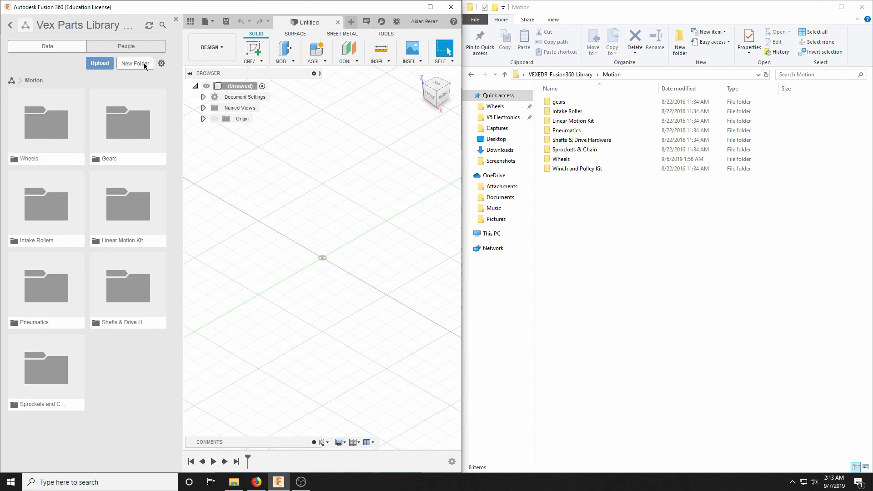
click(144, 64)
text(Winch and)
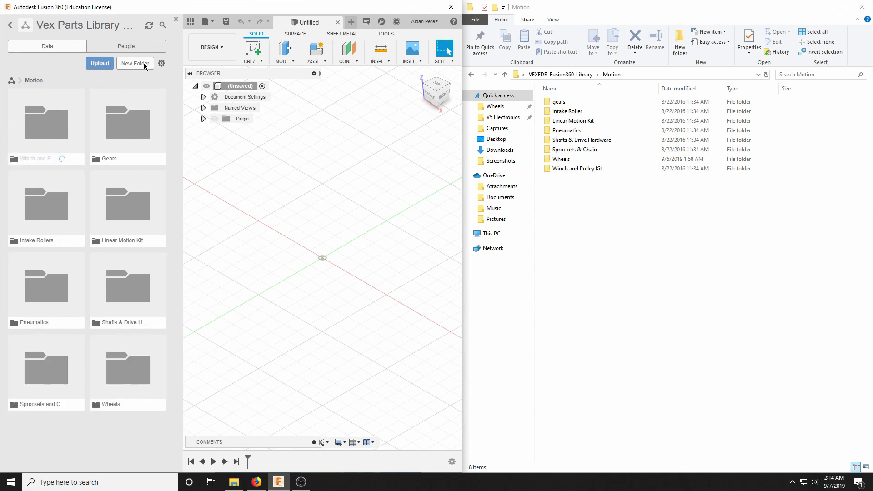
- Open the gears folder in both File Explorer and the project, and create HS Gears and Inserts subfolders in the project
double_click(558, 101)
click(46, 123)
click(133, 64)
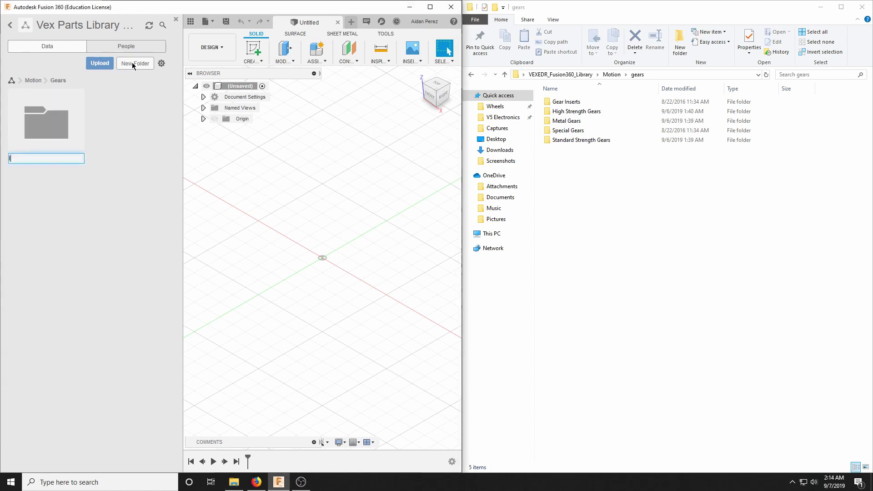
text(HS Gears)
key(Return)
click(132, 62)
text(Inserts)
key(Return)
- Create a Metal Gears subfolder inside the project's Gears folder
click(132, 63)
text(MEtal)
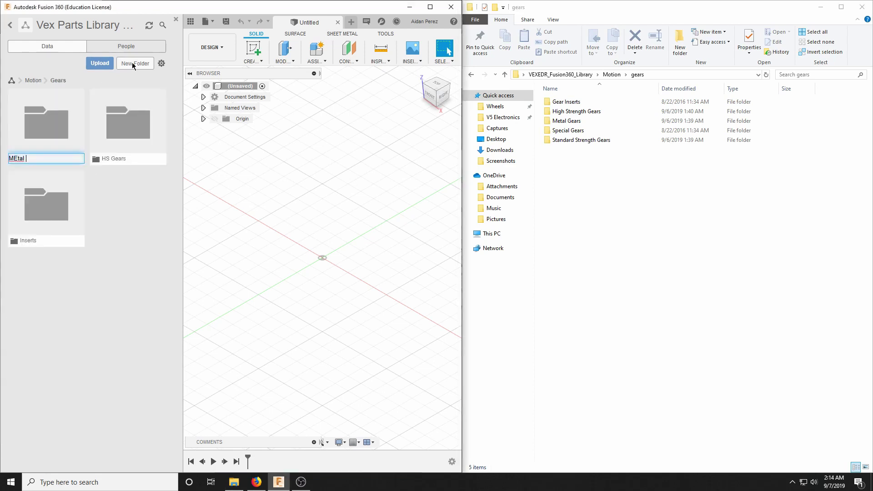
key(BackSpace)
key(BackSpace)
key(BackSpace)
key(BackSpace)
key(BackSpace)
key(BackSpace)
text(Metal Gears)
key(Return)
- Add Spec. Gears and LS Gears subfolders to the project's Gears folder
click(133, 64)
text(Spec. Gears)
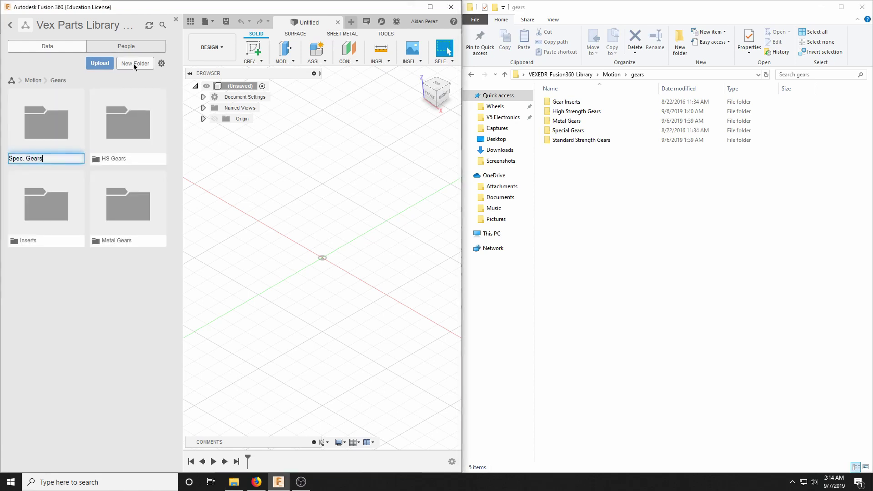
key(Return)
click(134, 64)
text(LS Gears)
key(Return)
- Open the Shafts & Drive Hardware folder under Motion in both File Explorer and the Fusion 360 project
click(471, 74)
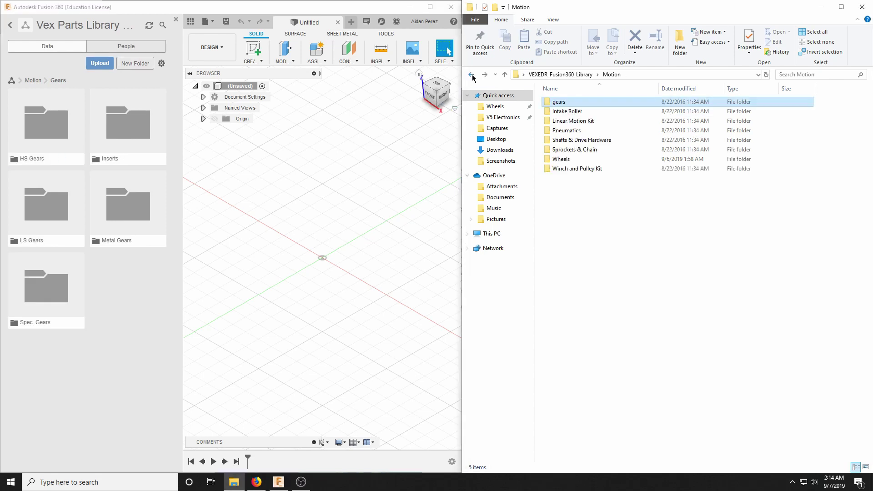
key(Down)
key(Down)
key(Return)
key(BackSpace)
key(Down)
key(Down)
key(Return)
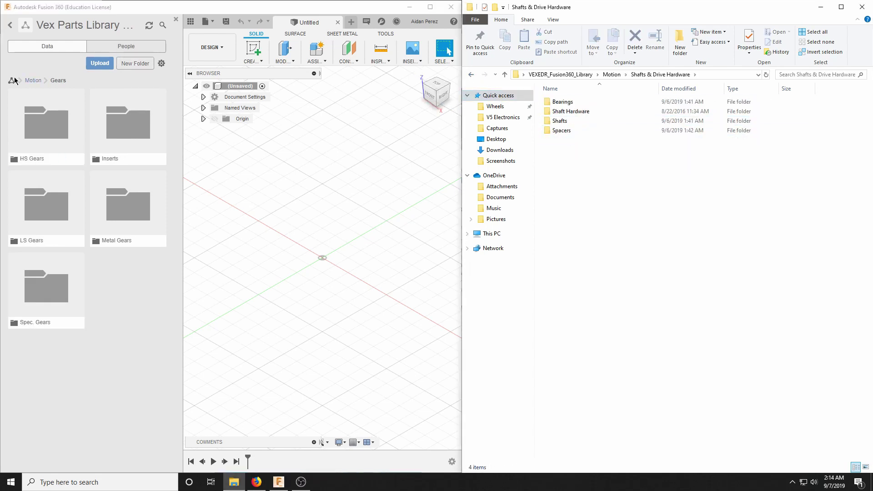
click(15, 81)
click(54, 82)
double_click(56, 302)
- Create Bearings and Shaft Hardware subfolders in the project's Shafts & Drive Hardware folder
click(126, 65)
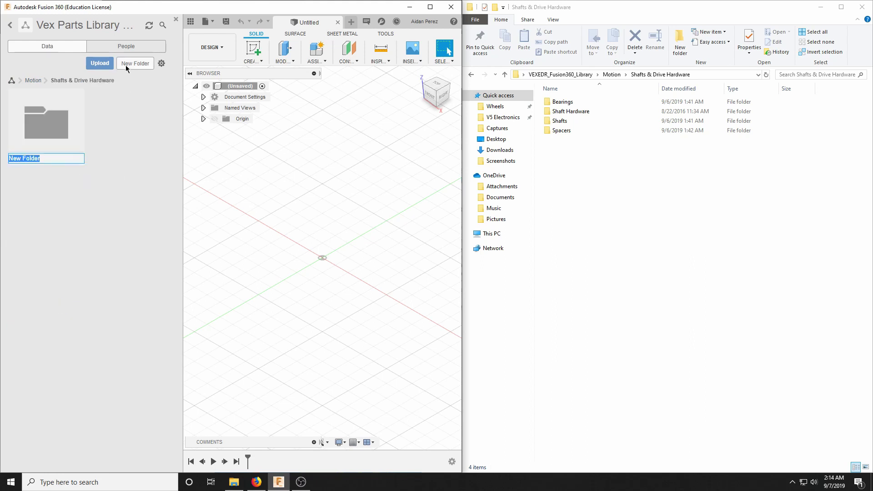
text(Bearings)
key(Return)
click(126, 65)
text(Shaft Har)
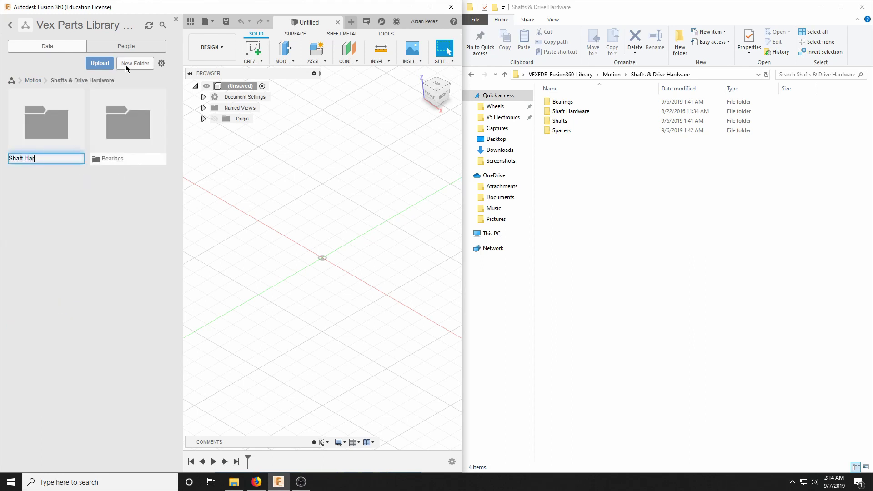
text(dware)
key(Return)
- Add Shafts and Spacers subfolders to the project's Shafts & Drive Hardware folder
click(125, 65)
text(Shafts)
key(Return)
click(125, 65)
text(Spacers)
key(Return)
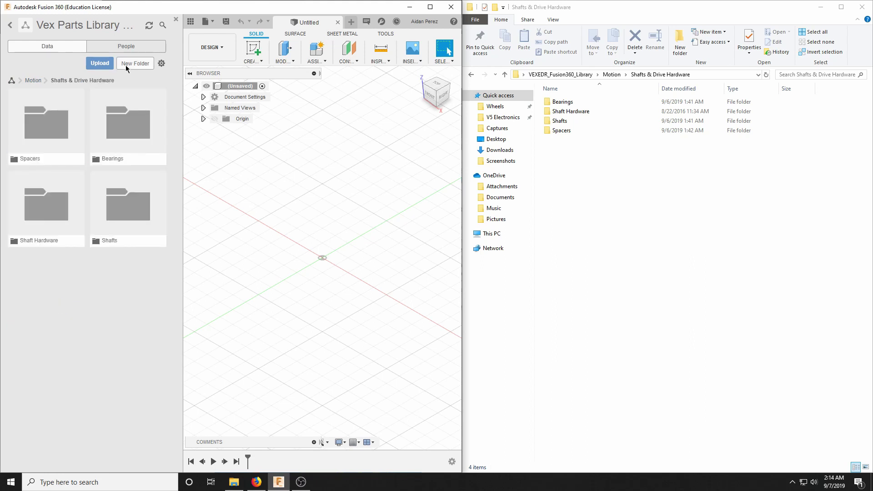
- Open the sprockets and chain folder in both windows, and create HS Sprocket and Chain and Sprocket and Chain Kit subfolders in the project
click(32, 80)
click(611, 74)
double_click(571, 159)
double_click(127, 296)
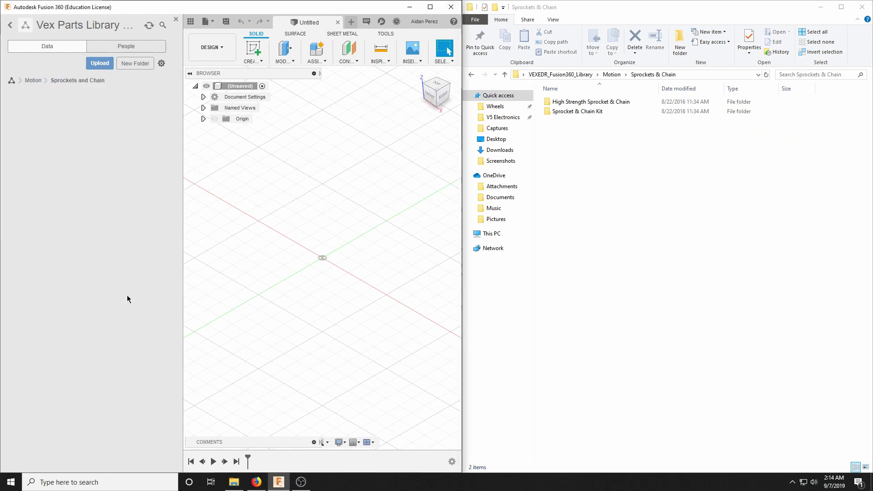
click(125, 65)
text(HS Sprock)
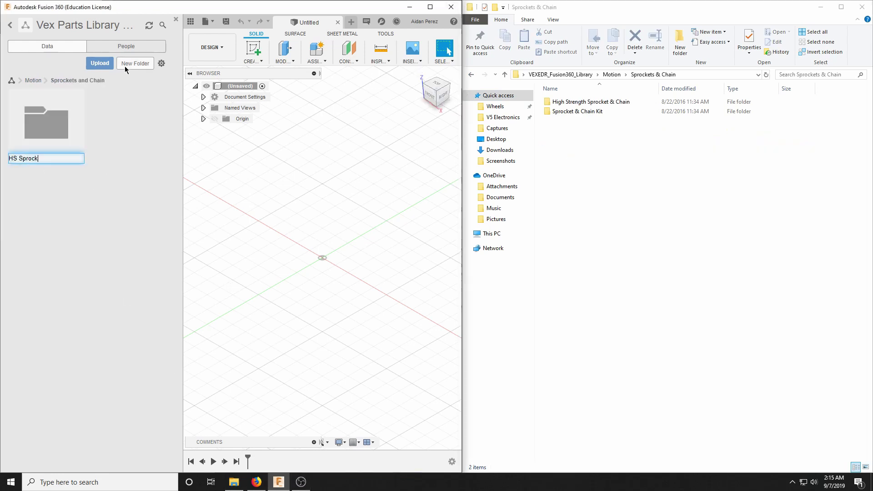
text(et and Chain)
key(Return)
click(125, 64)
text(Sprocket and Chain Kit)
key(Return)
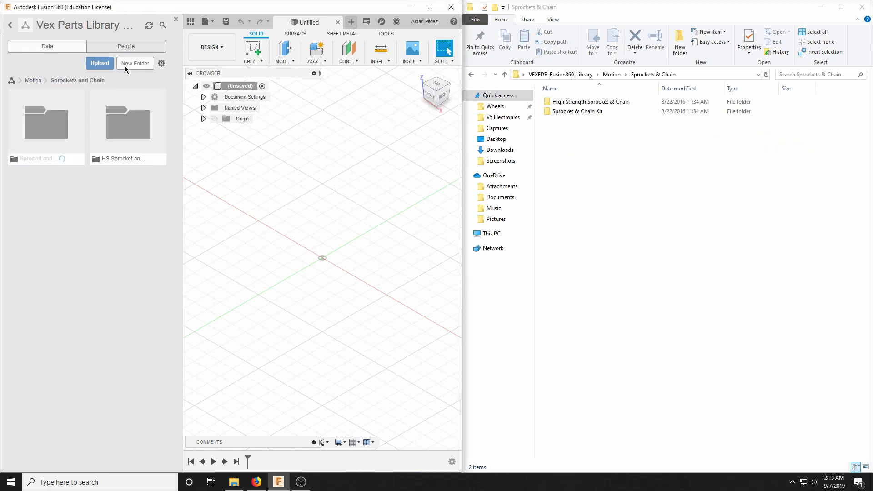
- Return the project to its Motion folder and bring File Explorer to the library's Motors & Electronics folder
click(33, 81)
key(alt+Left)
key(alt+Left)
key(alt+Left)
key(alt+Left)
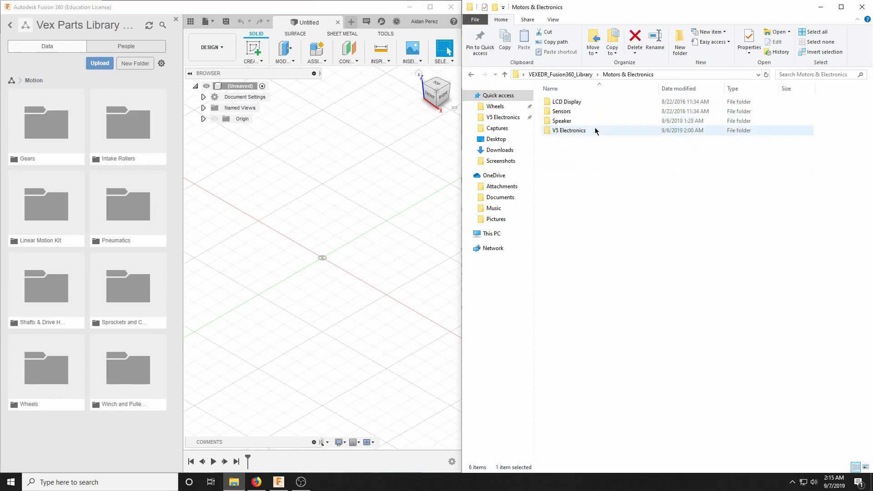
- Open the project's Motors & Electronics folder and create LCD and Sensors subfolders in it
click(12, 80)
double_click(107, 171)
click(140, 64)
text(LCD)
key(Return)
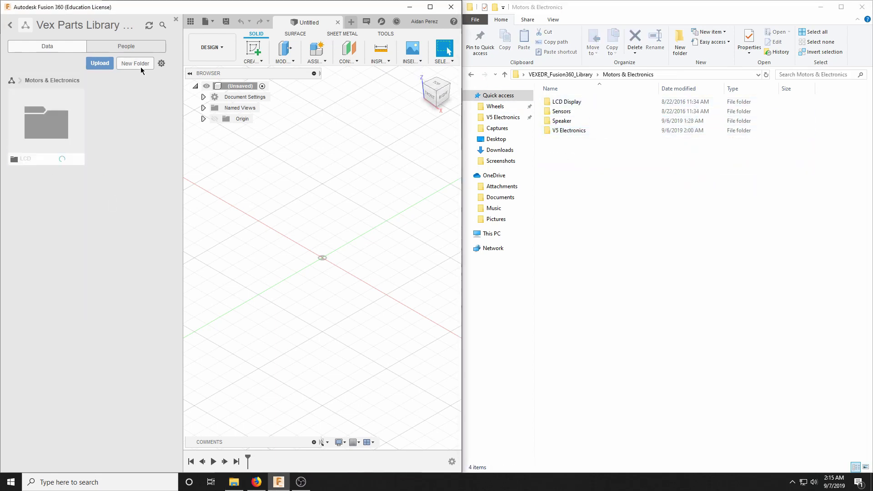
click(140, 67)
text(Sensors)
key(Return)
- Add Speaker and V5 Electronics subfolders to the project's Motors & Electronics folder
click(141, 67)
text(Speak)
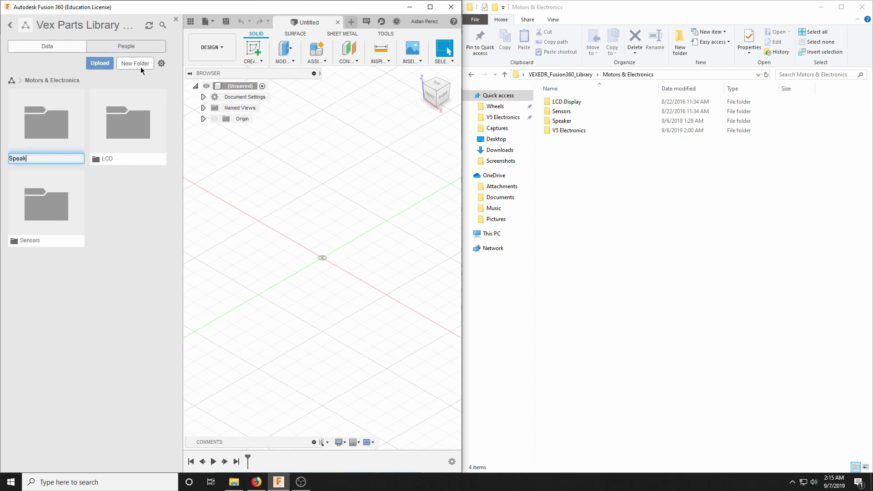
text(er)
key(Return)
click(140, 67)
text(V5 Electronics)
key(Return)
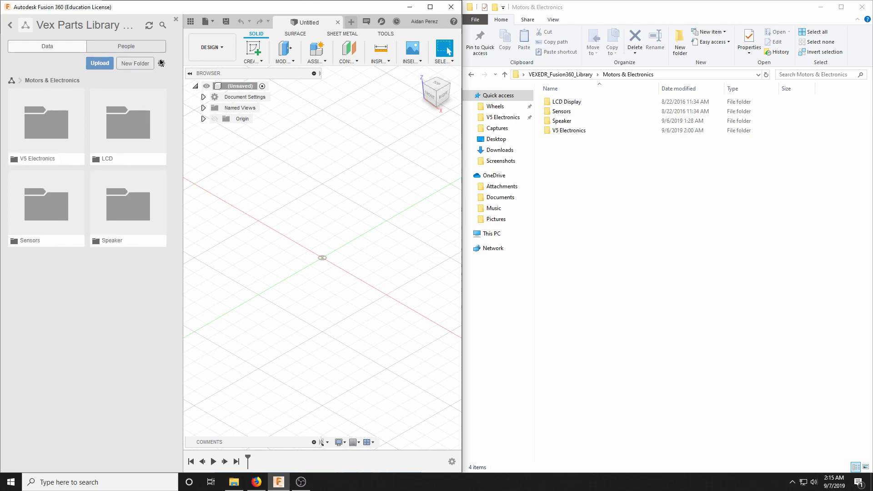
- Open the Structure folder in both File Explorer and the project, and create an Angles subfolder in the project
click(504, 74)
double_click(564, 141)
click(11, 80)
double_click(45, 273)
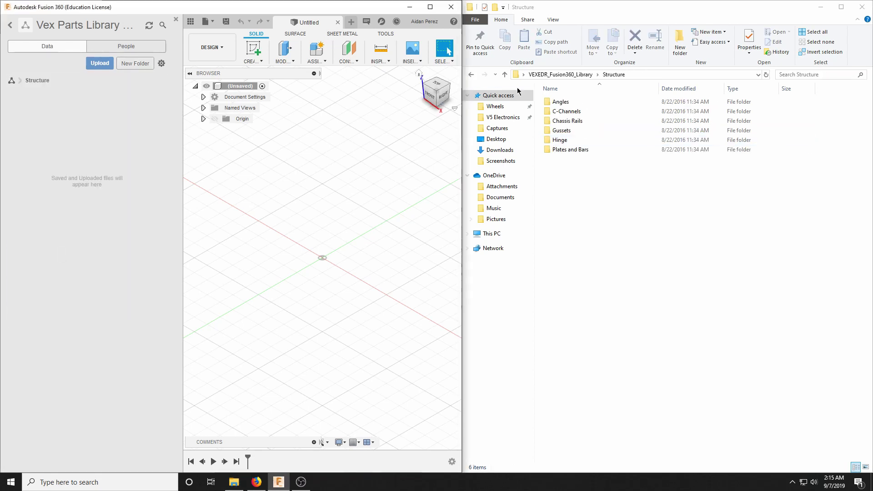
double_click(561, 101)
click(471, 74)
click(141, 66)
text(Angles)
key(Return)
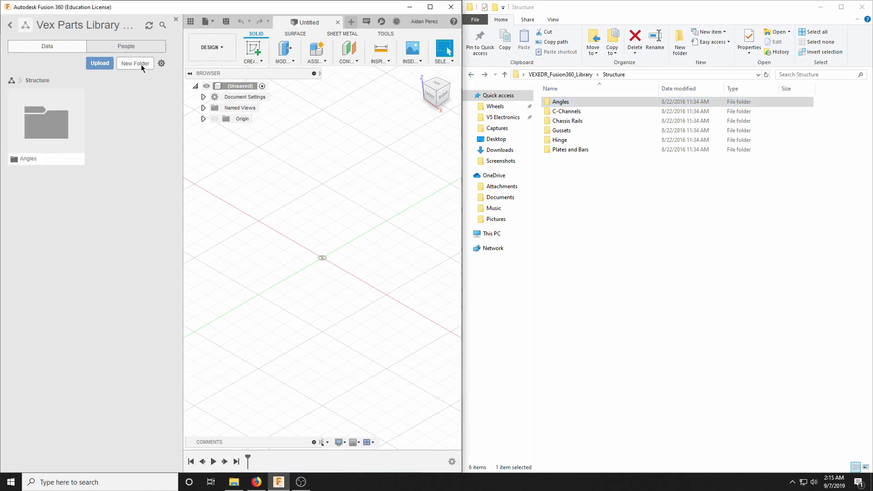
- Add C-Channels and Chassis Rails subfolders to the project's Structure folder
click(141, 67)
text(C-Channels)
key(Return)
click(141, 67)
text(Chassis R)
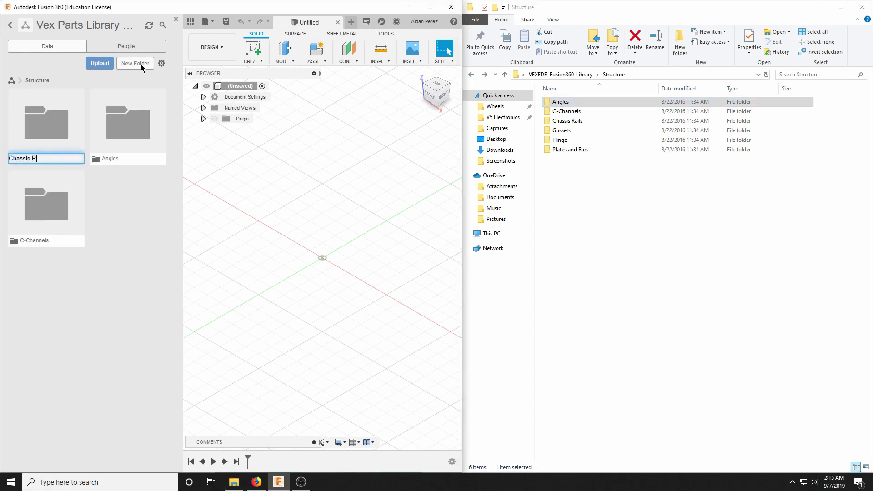
text(ails)
key(Return)
- Add subfolders named Guesstes, Hinge, and Plates and Bars to the project's Structure folder
click(142, 67)
text(Guesstes)
key(Return)
click(147, 66)
text(H)
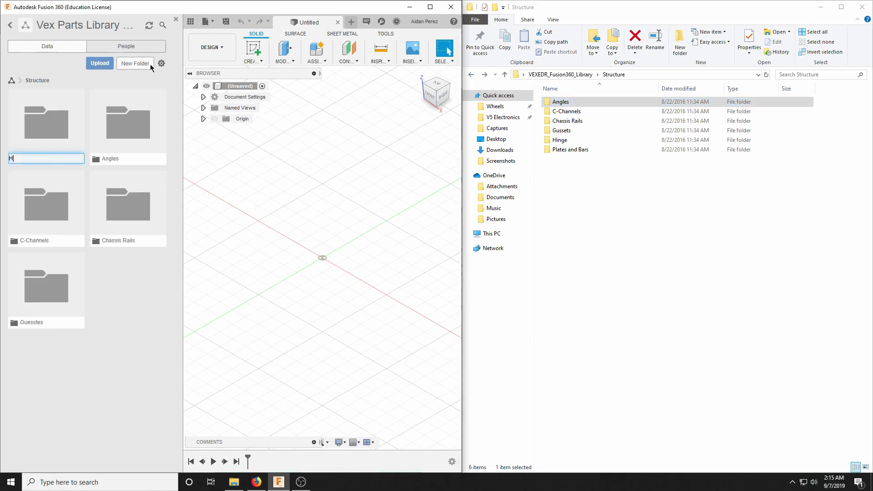
text(inge)
key(Return)
click(142, 67)
text(Plates and Bars)
key(Return)
- Rename the misspelled Guesstes folder in the project's Structure folder to Gussets
right_click(103, 224)
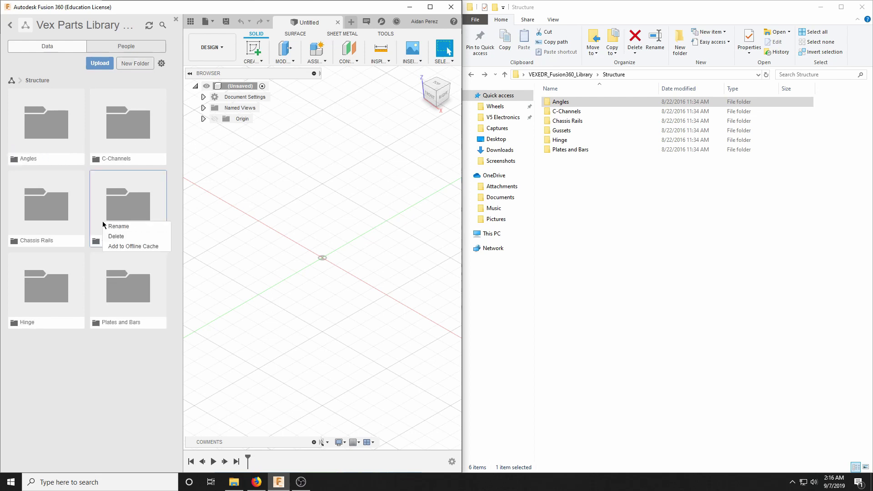
click(119, 226)
text(Gussets)
key(Return)
- Look into the library's Gussets folder, and return both File Explorer and the project to their top levels
double_click(562, 130)
click(471, 74)
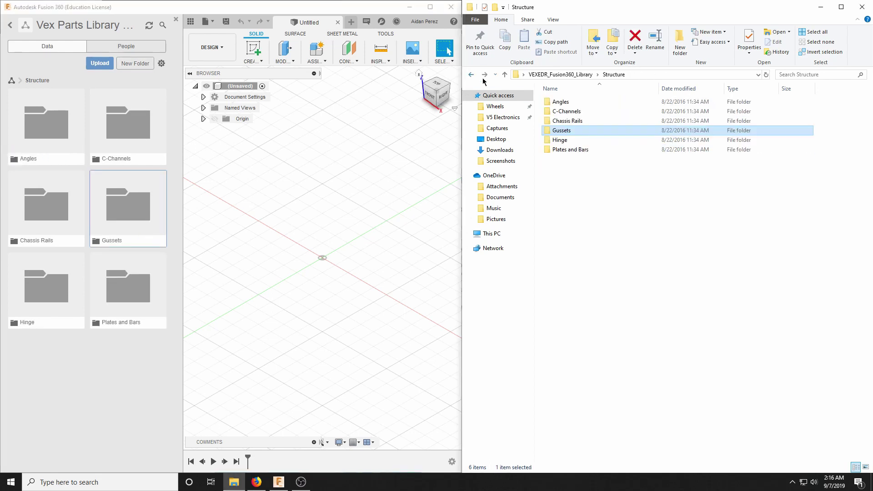
click(471, 74)
click(11, 80)
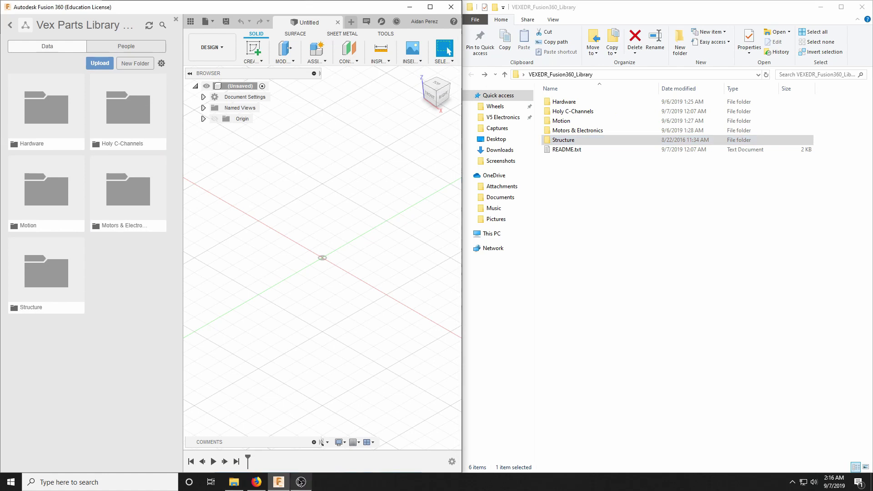
click(300, 482)
click(300, 482)
click(568, 143)
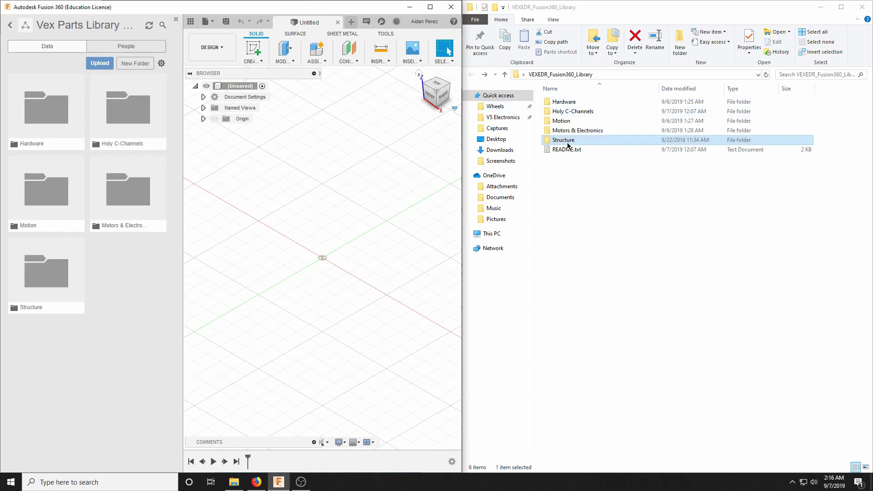
- Compare the Motion folder in File Explorer and the project, look into the project's HS Gears folder, and return to both top levels
click(571, 122)
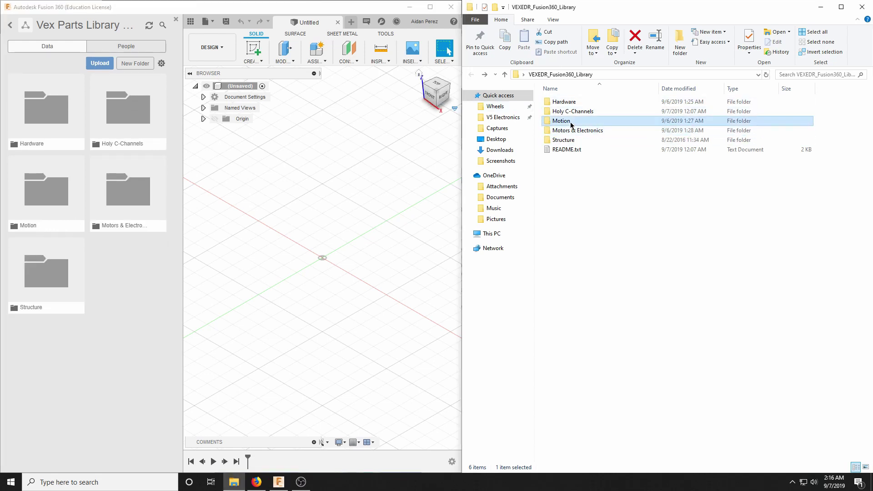
double_click(572, 123)
double_click(35, 218)
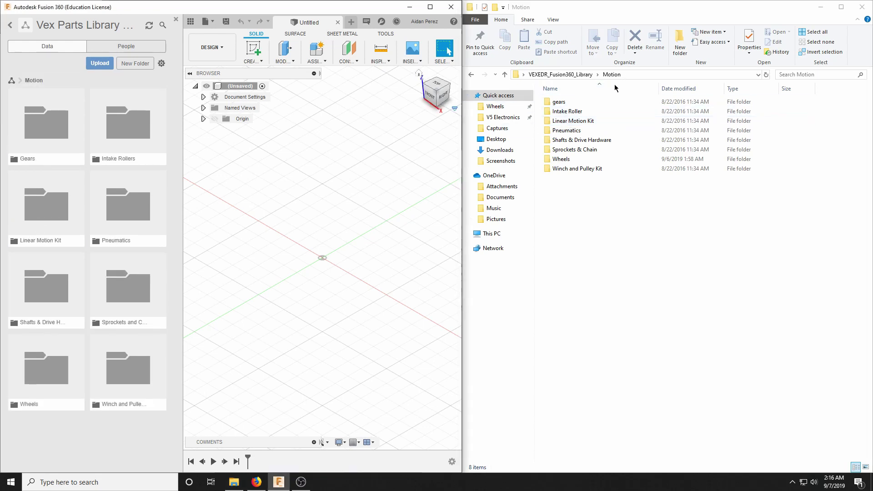
click(472, 74)
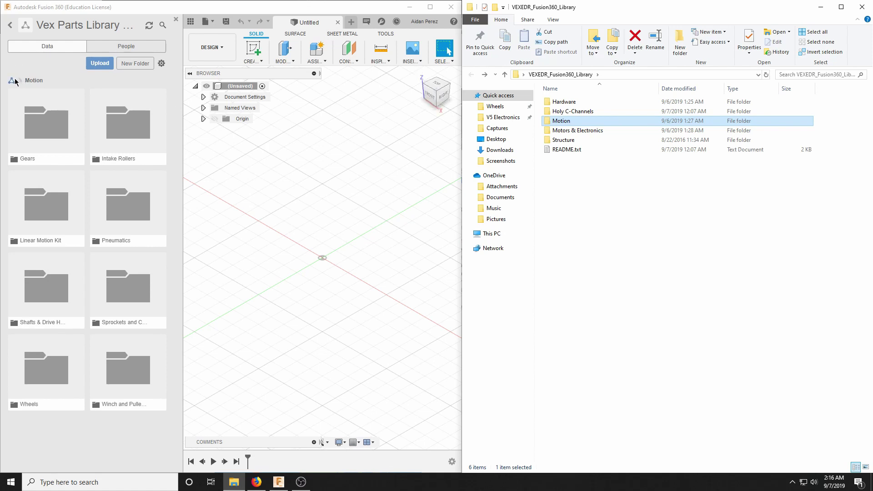
click(42, 122)
click(47, 126)
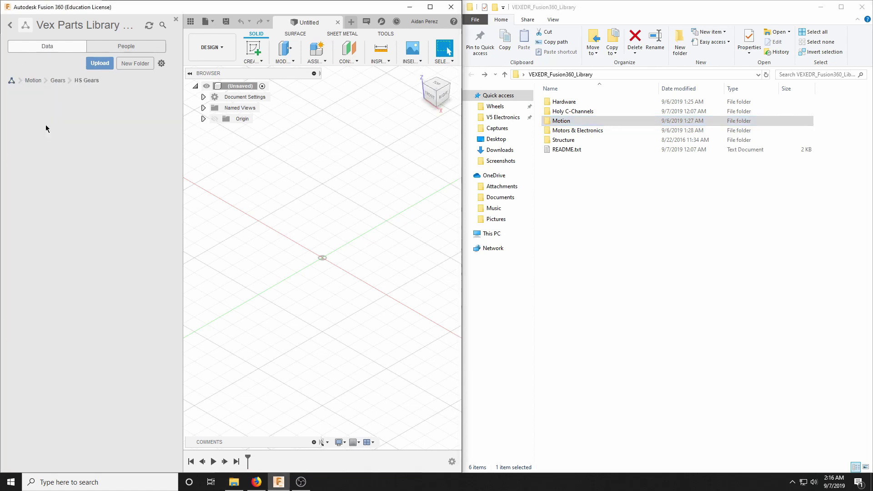
click(12, 80)
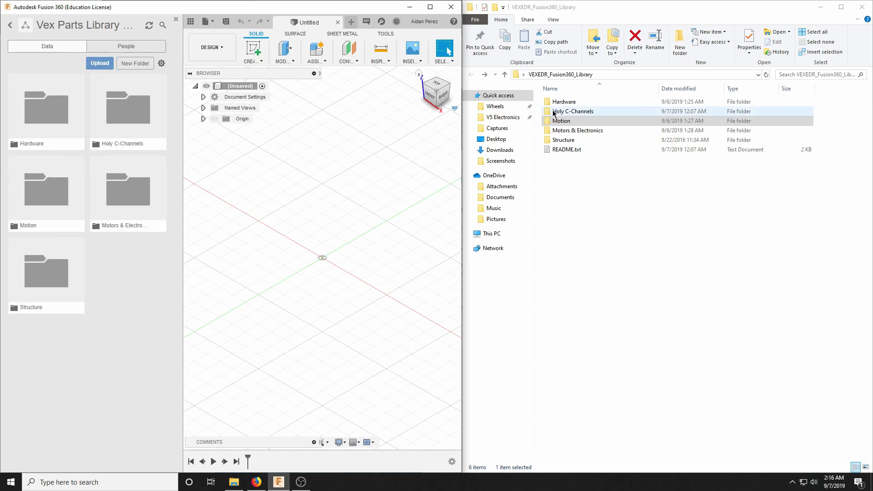
- Open the Holy C-Channels folder in both File Explorer and the project
double_click(582, 112)
click(582, 112)
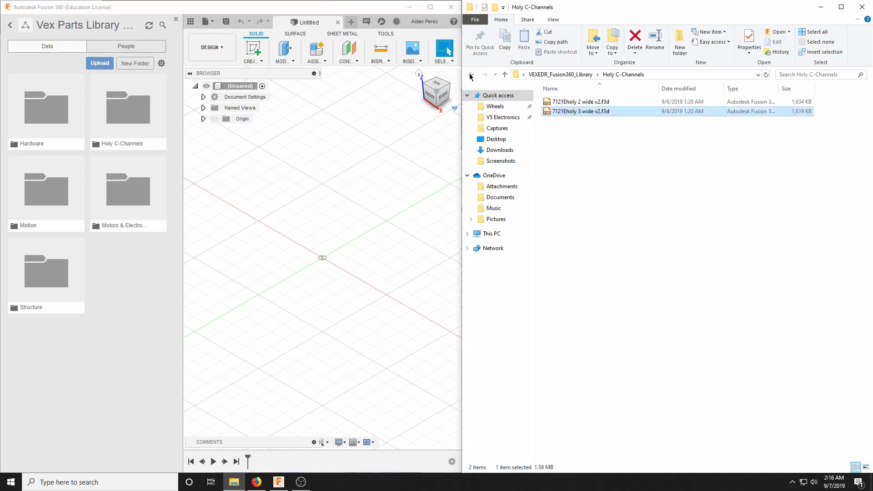
click(135, 116)
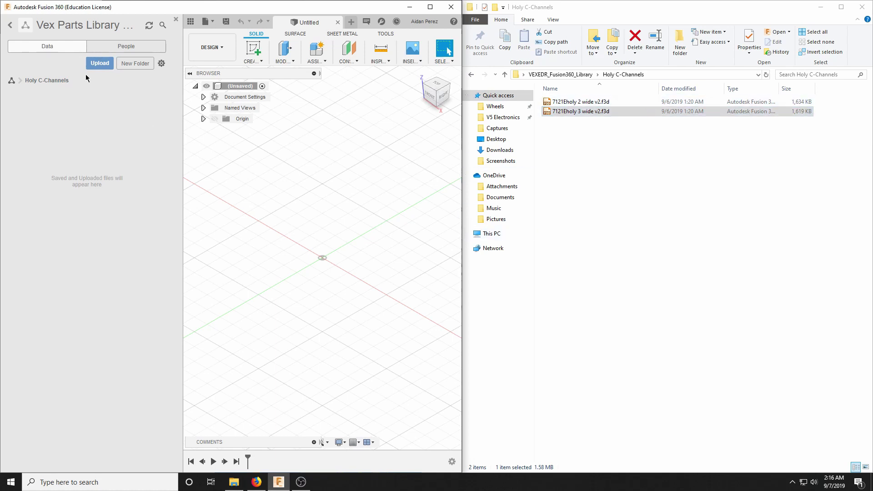
click(100, 64)
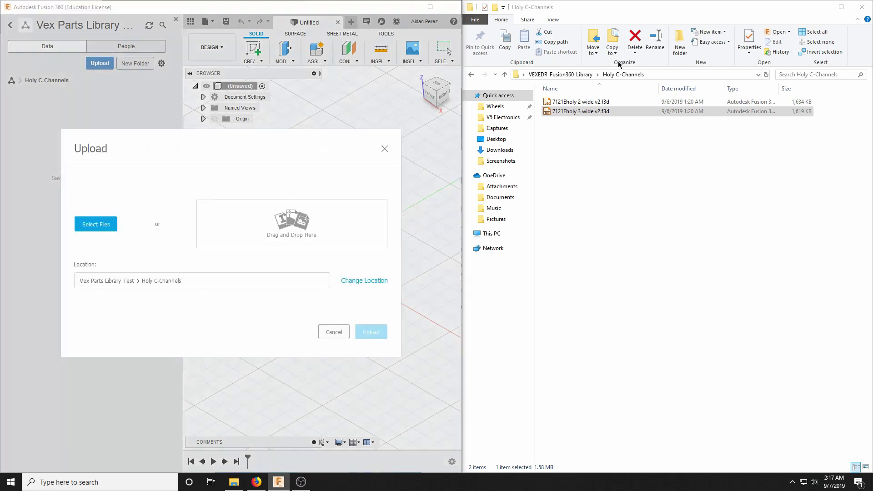
click(471, 75)
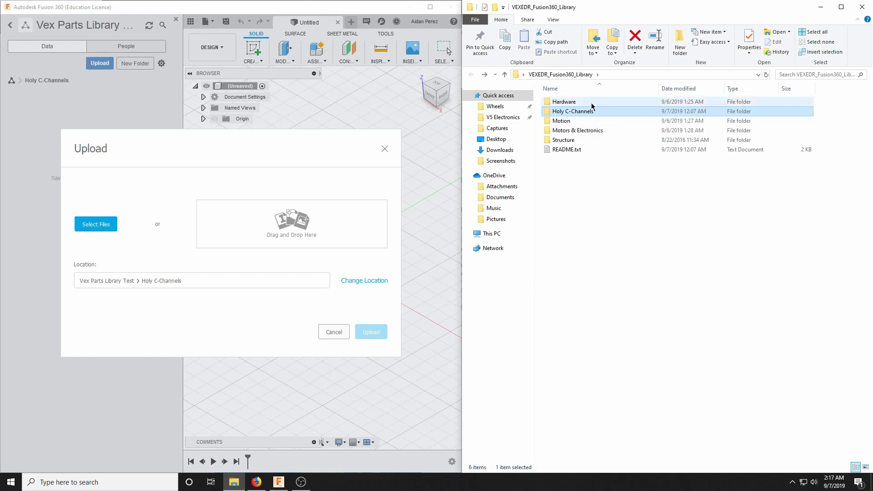
drag(581, 104, 293, 232)
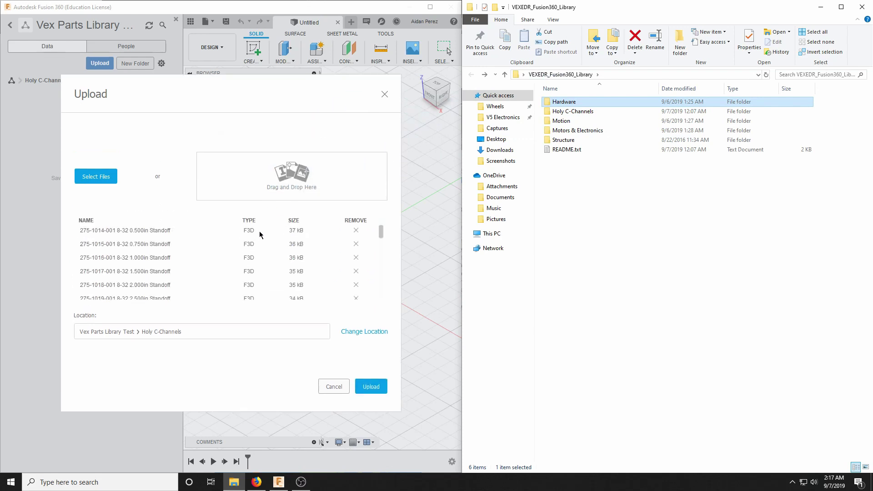
scroll(219, 253, down, 1)
scroll(173, 271, up, 10)
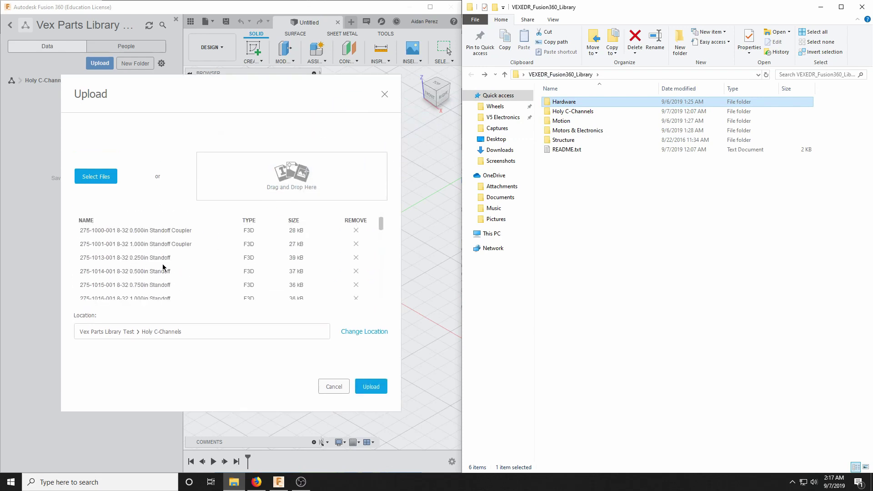
scroll(261, 271, down, 3)
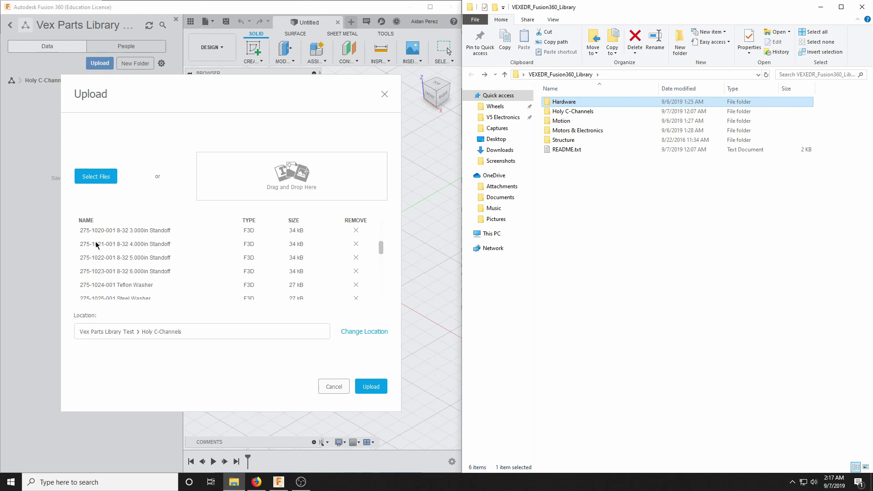
scroll(289, 253, down, 5)
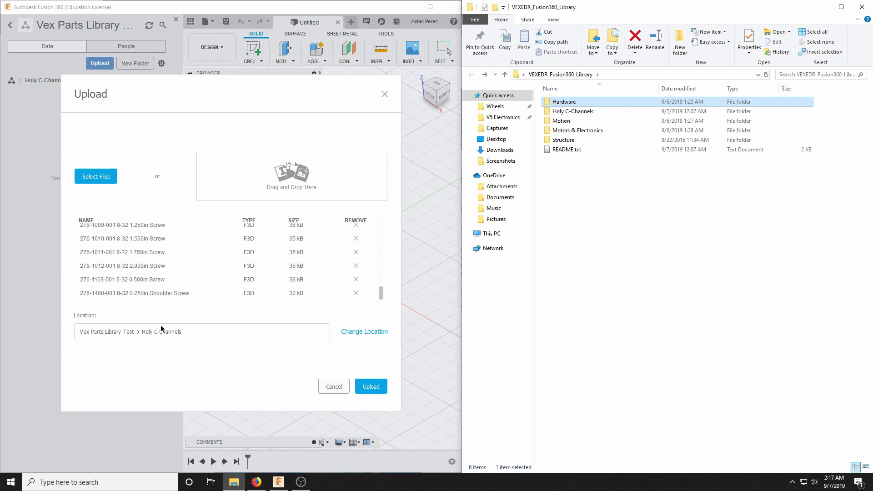
scroll(259, 241, up, 10)
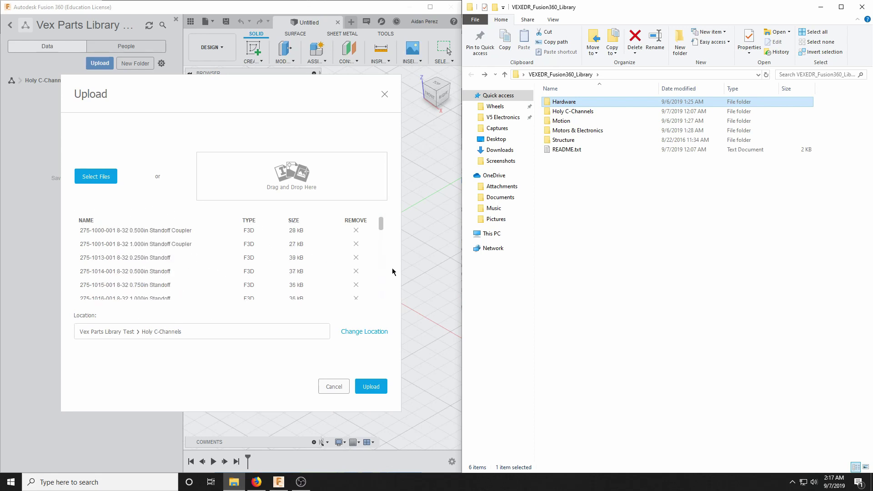
click(333, 385)
- Upload the library's Holy C-Channels folder contents to the project's Holy C-Channels folder and dismiss the job status
click(110, 64)
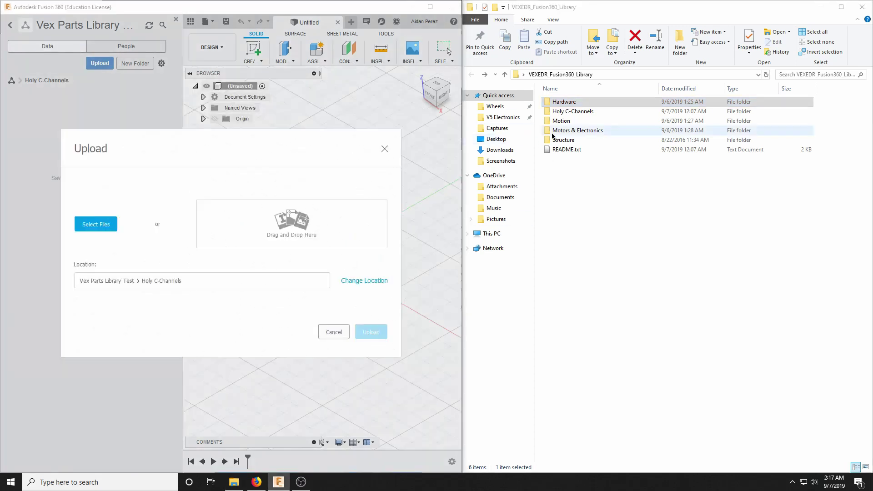
double_click(573, 112)
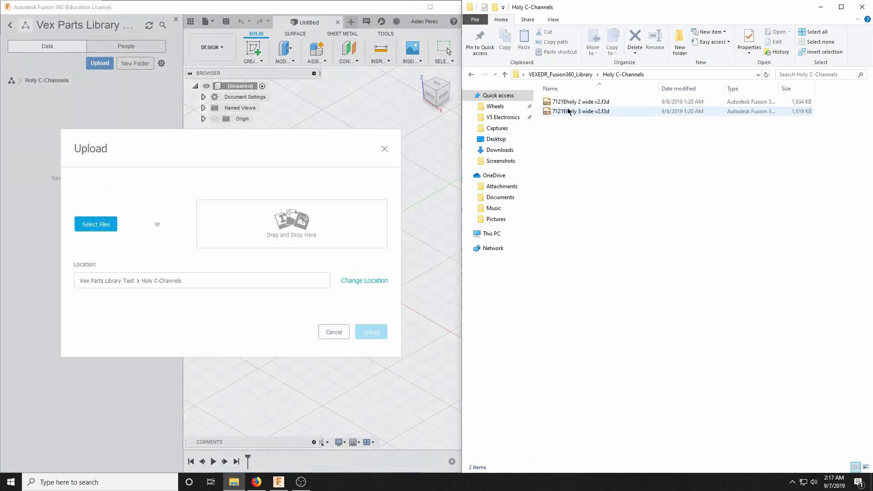
click(472, 76)
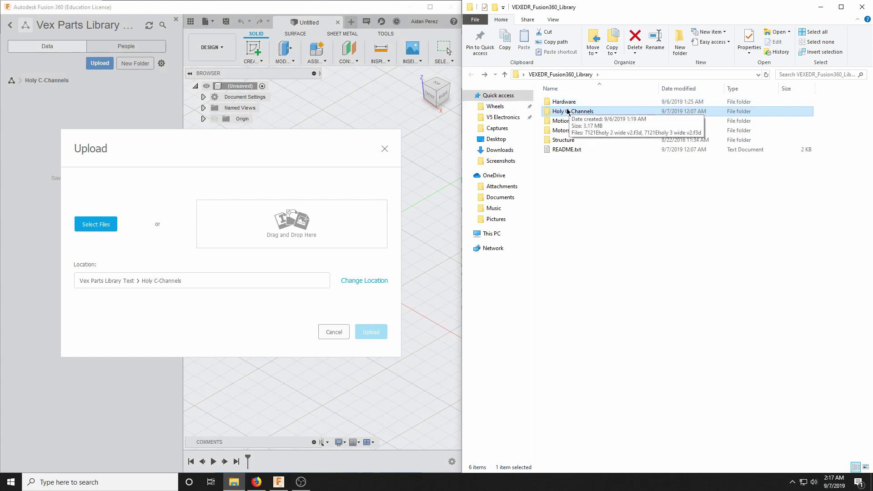
drag(567, 112, 288, 225)
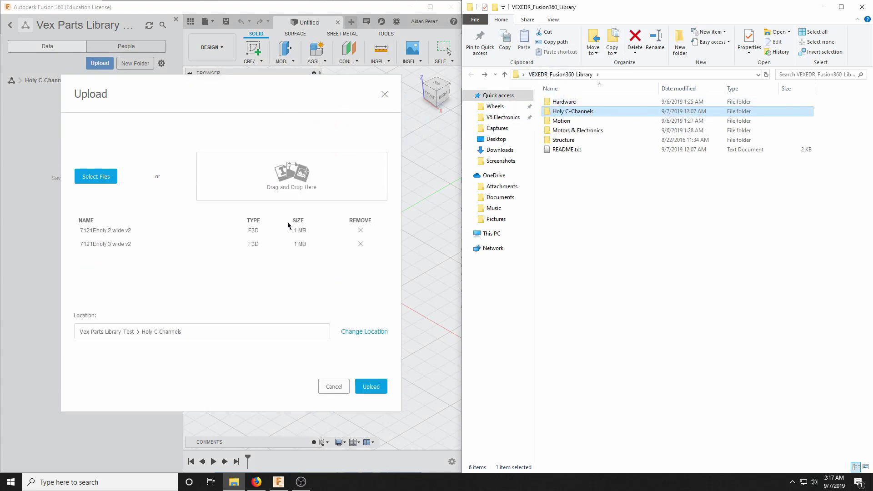
click(371, 386)
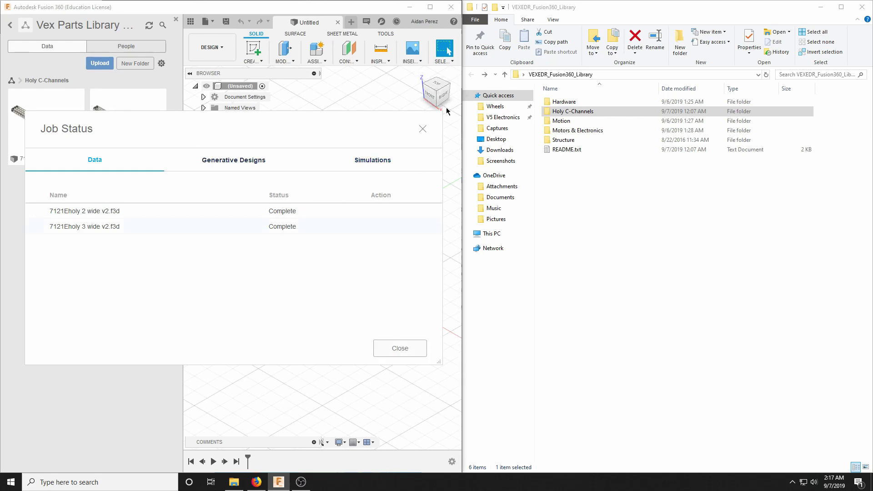
click(405, 346)
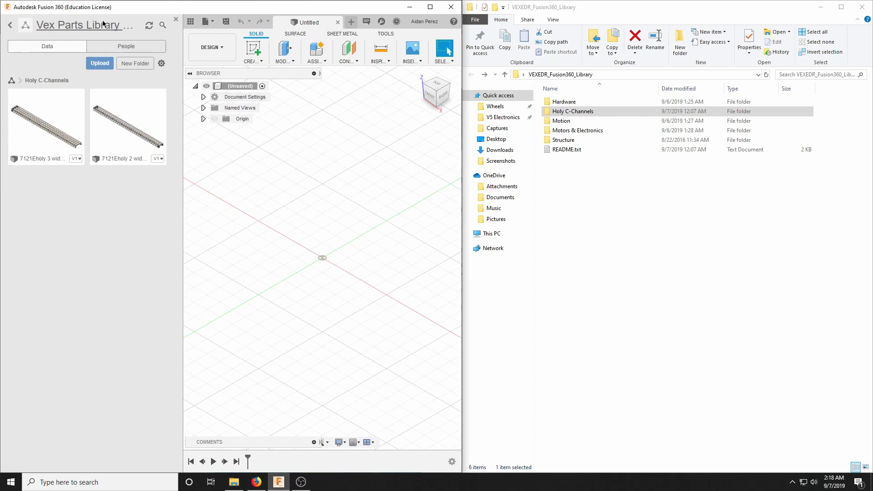
- Save the untitled design in the project's Holy C-Channels folder and insert the 7121Eholy 2 wide channel at its default position
click(229, 25)
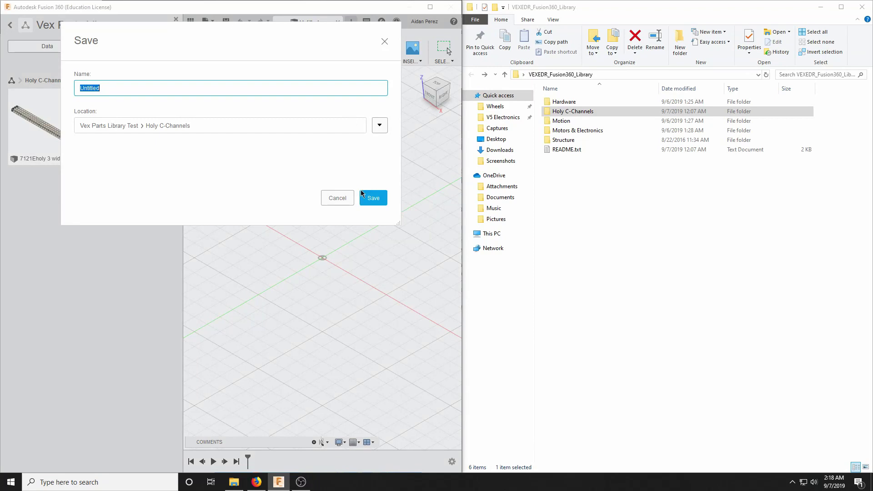
click(373, 199)
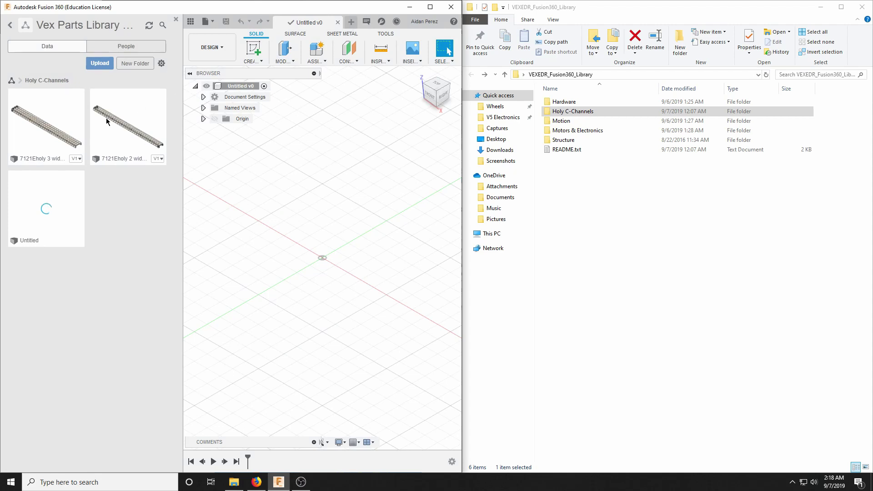
drag(114, 119, 333, 248)
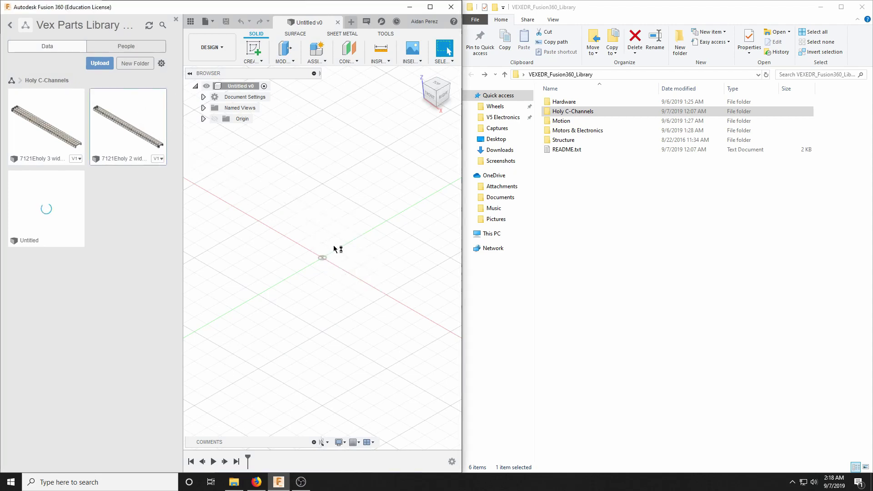
click(430, 7)
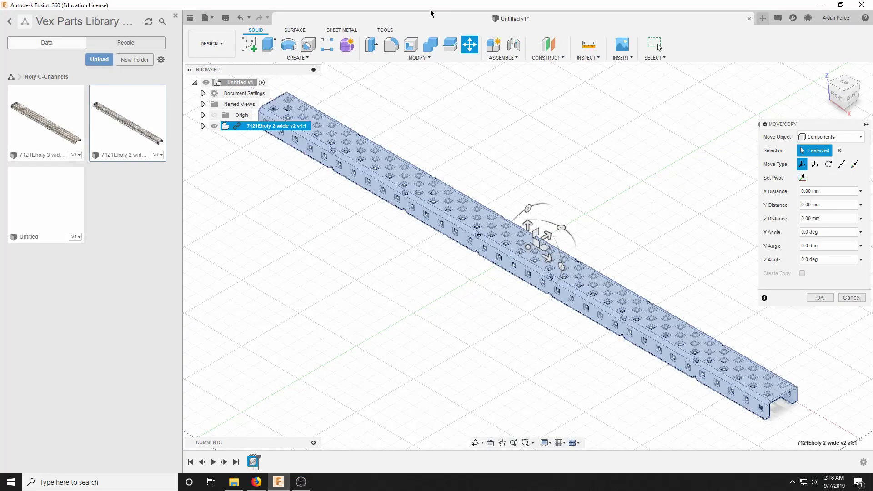
scroll(409, 200, down, 2)
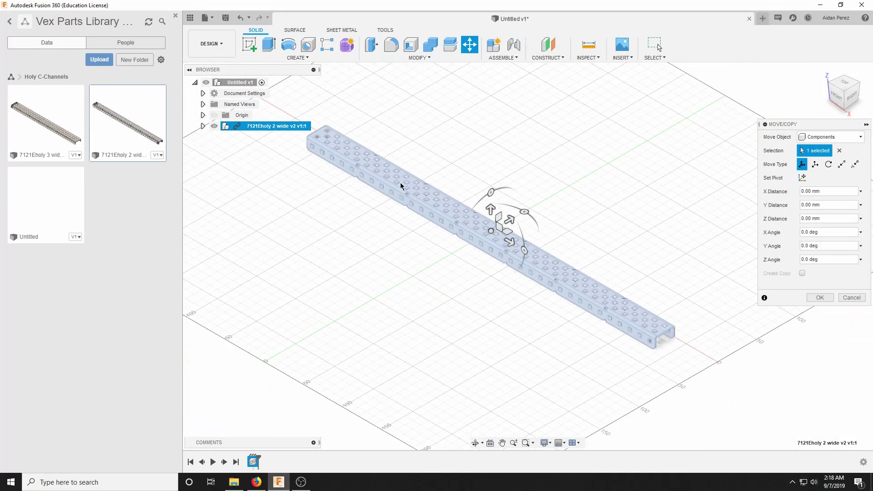
click(809, 300)
- Examine the inserted C-channel's holes and end details up close and along its full length
mouse_move(523, 250)
shift+middle_down()
mouse_move(528, 191)
mouse_move(528, 236)
mouse_move(555, 214)
mouse_move(528, 273)
mouse_move(497, 297)
shift+middle_up()
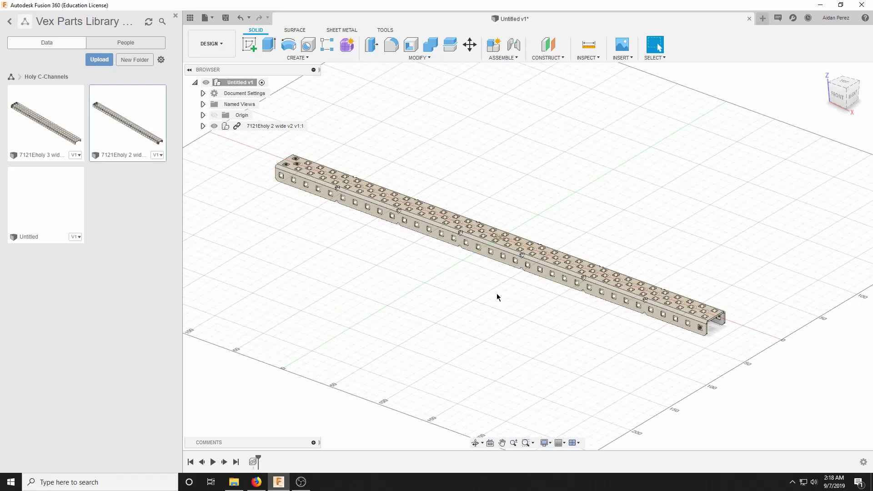
scroll(226, 156, up, 3)
scroll(298, 195, up, 2)
scroll(346, 204, up, 3)
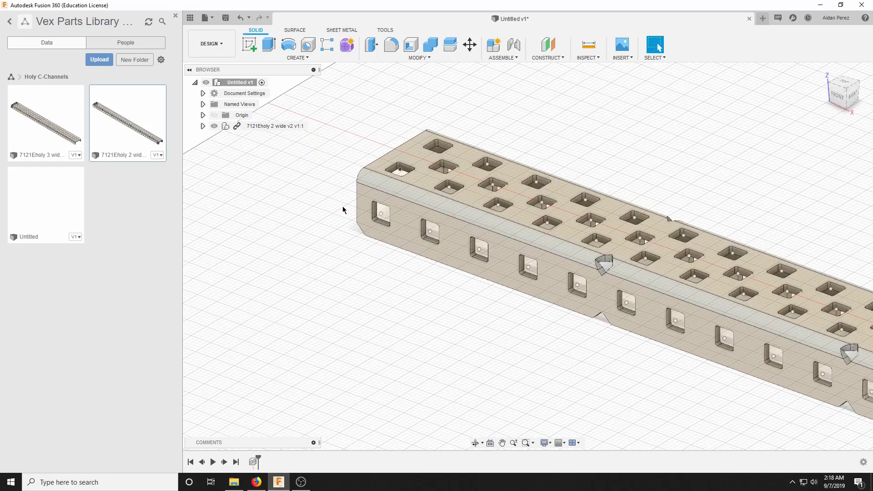
scroll(359, 208, down, 2)
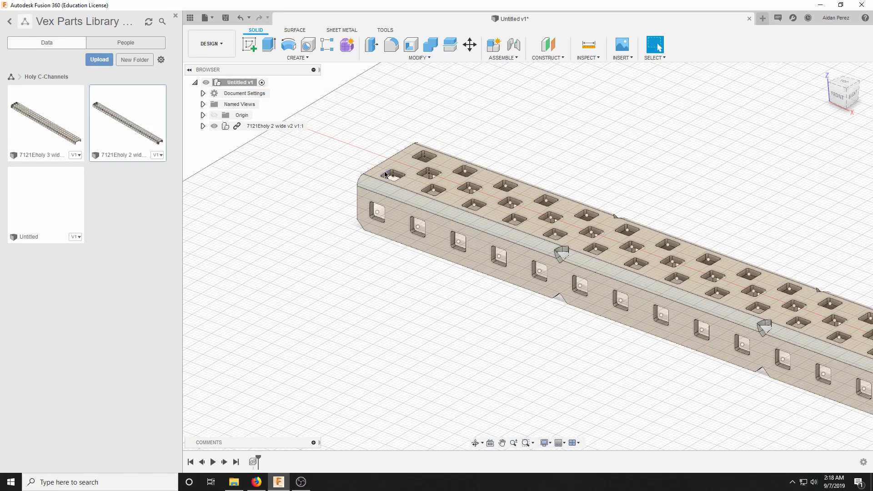
scroll(433, 177, down, 3)
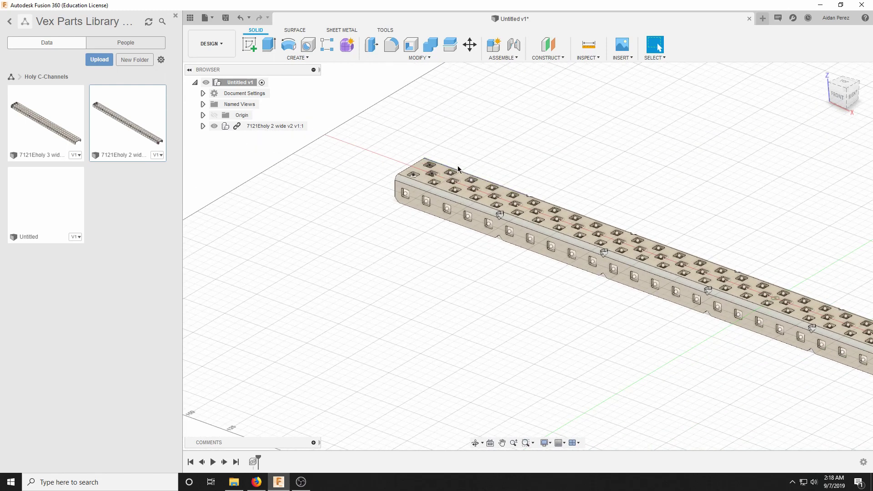
scroll(429, 169, up, 3)
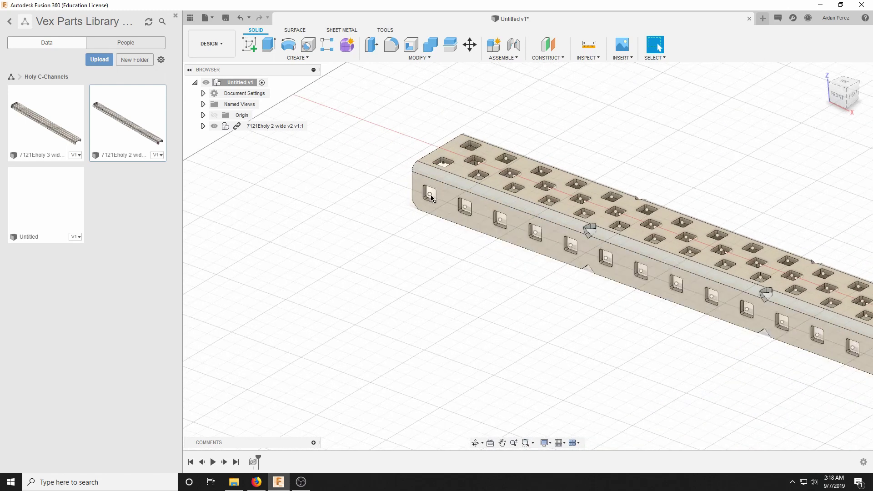
scroll(441, 200, down, 5)
key(F6)
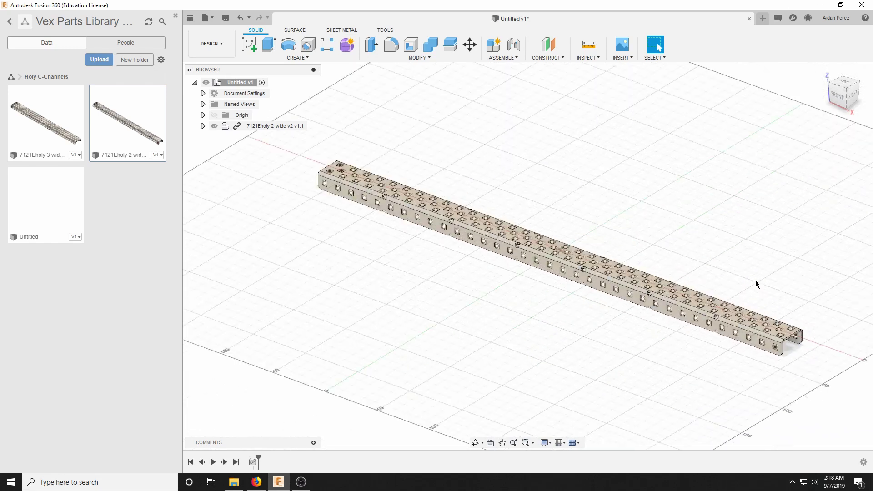
scroll(416, 218, down, 2)
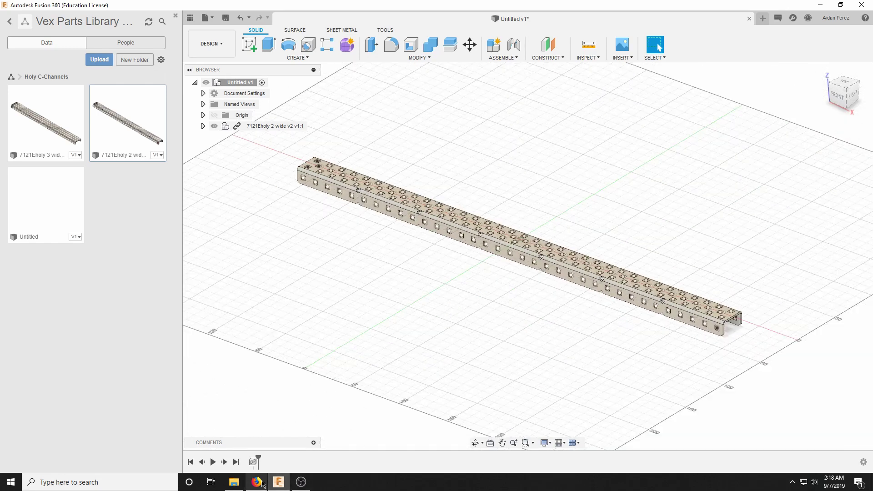
- Place the Fusion 360 window side by side with File Explorer again
drag(645, 9, 1, 1)
click(270, 288)
drag(271, 289, 291, 471)
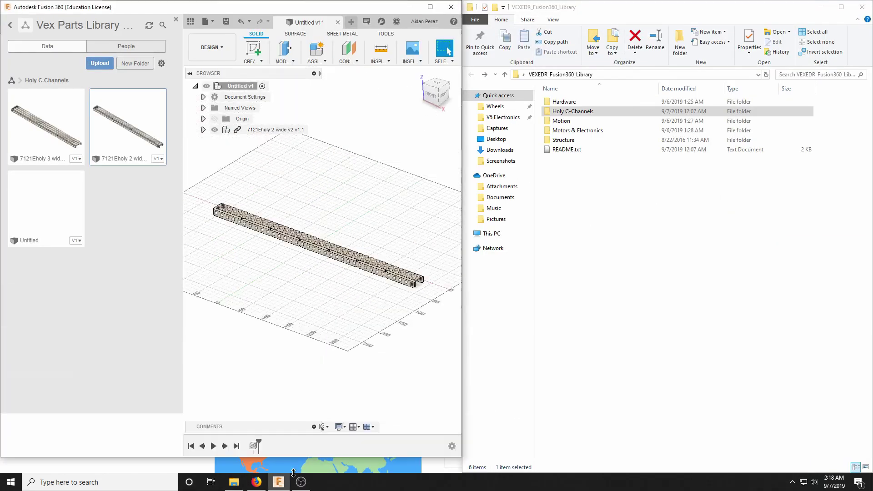
- Open the Standoffs folder inside Hardware in both the project and File Explorer
click(13, 81)
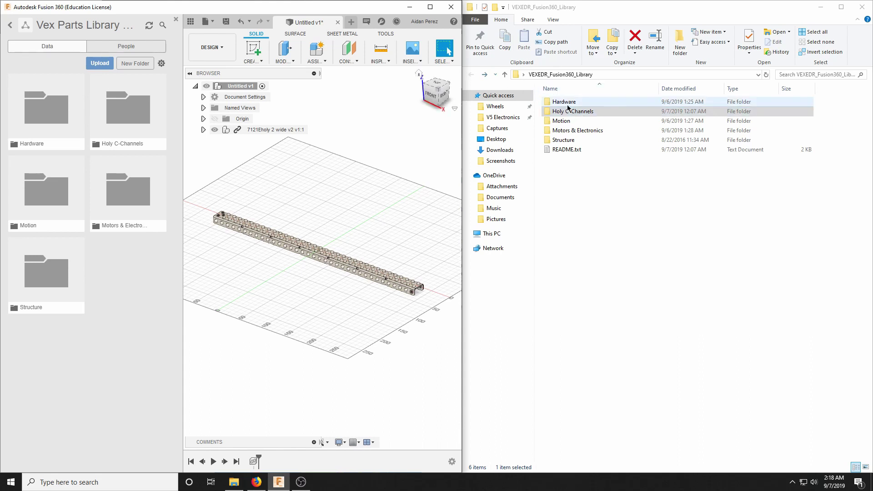
click(82, 111)
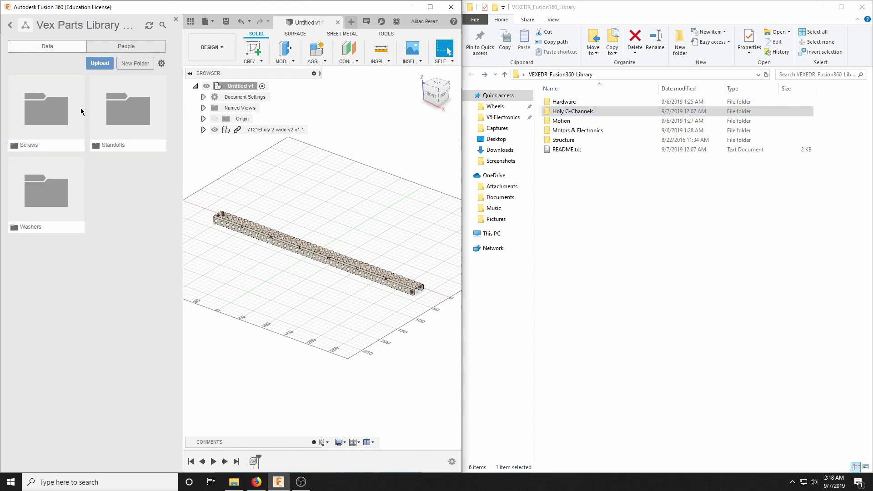
double_click(565, 102)
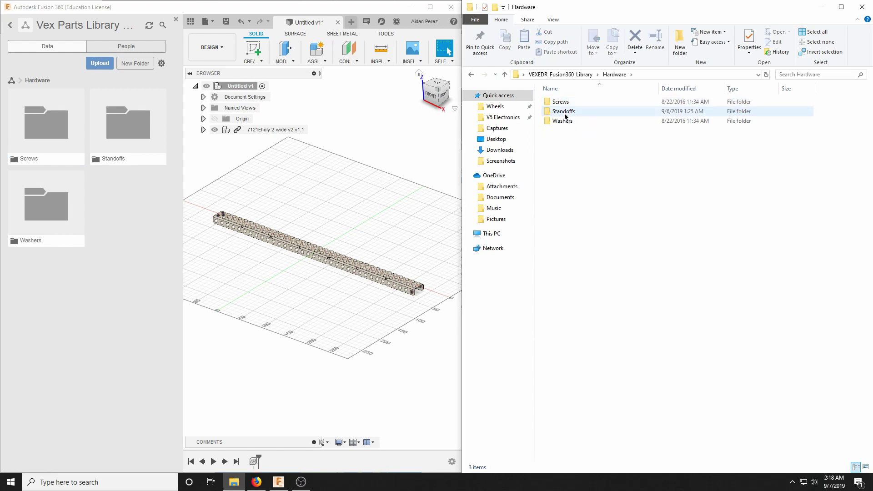
double_click(565, 113)
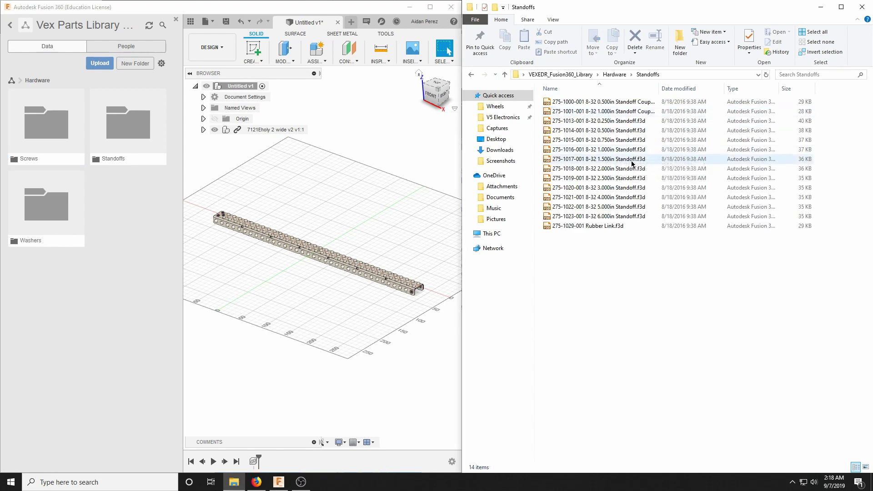
click(104, 136)
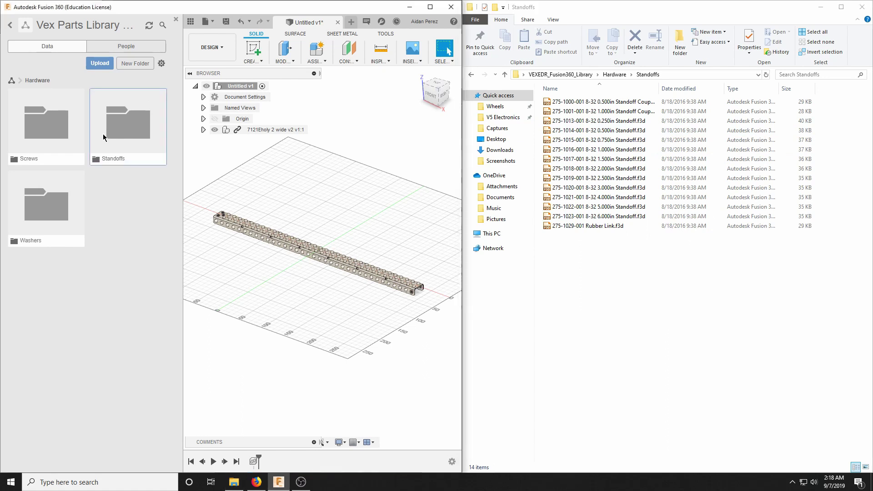
- Upload the library's Standoffs folder contents to the project's Hardware > Standoffs folder
click(102, 62)
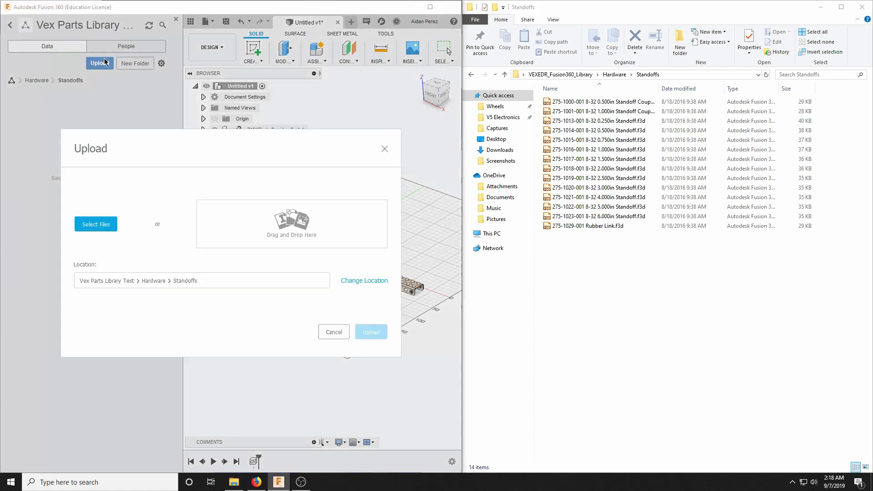
click(472, 74)
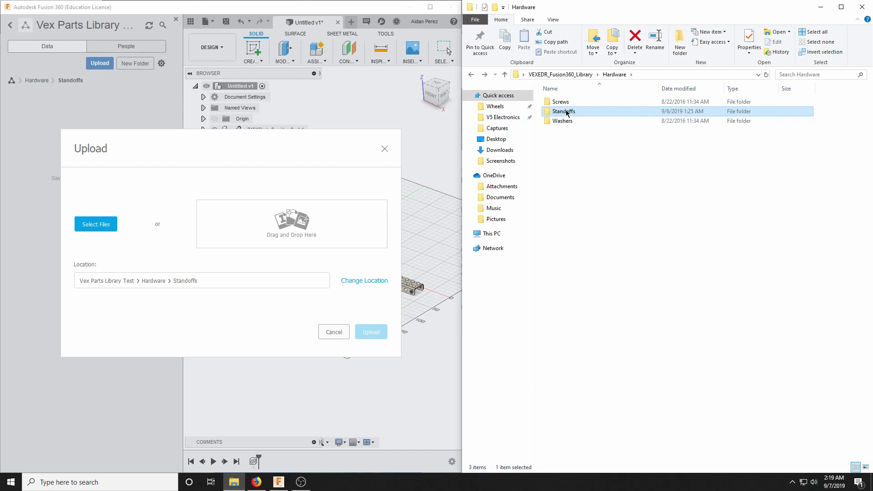
drag(566, 113, 300, 238)
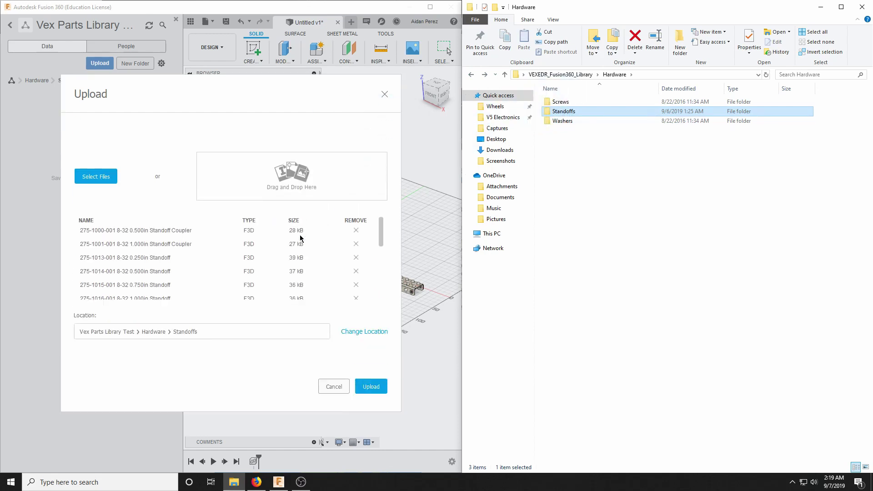
click(370, 386)
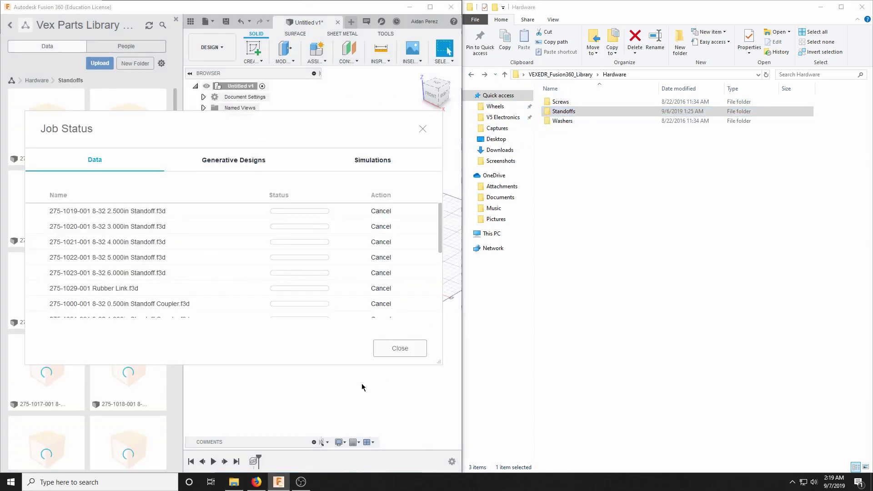
- Check the upload status of the standoff files through the whole job list, and dismiss the job status
scroll(160, 236, down, 5)
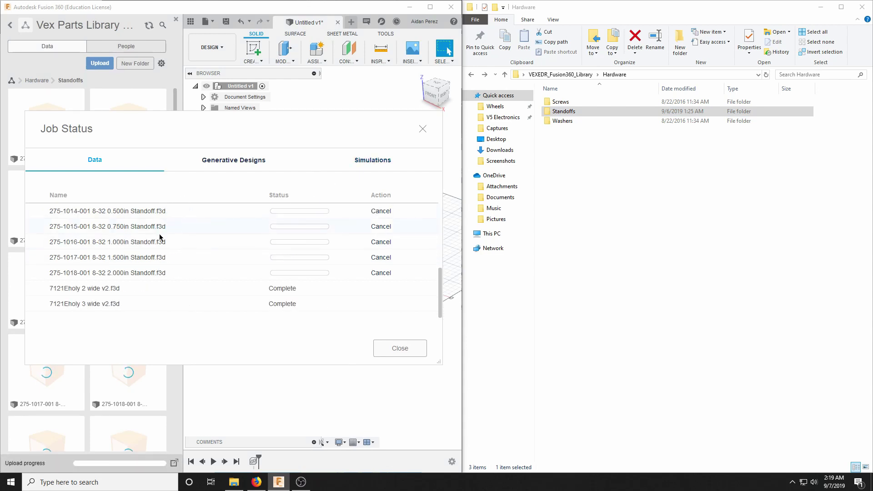
scroll(159, 237, up, 5)
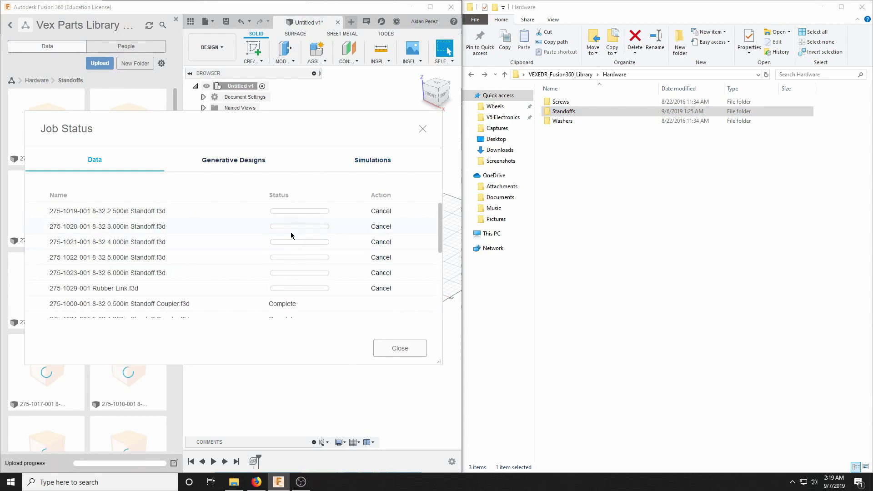
scroll(288, 225, down, 1)
scroll(237, 241, down, 4)
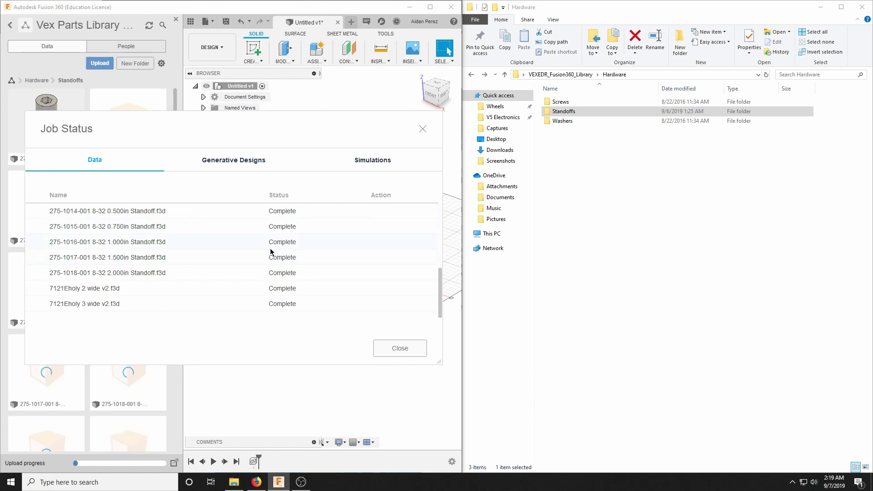
scroll(282, 232, up, 5)
scroll(283, 221, down, 1)
scroll(283, 220, up, 1)
scroll(307, 252, down, 1)
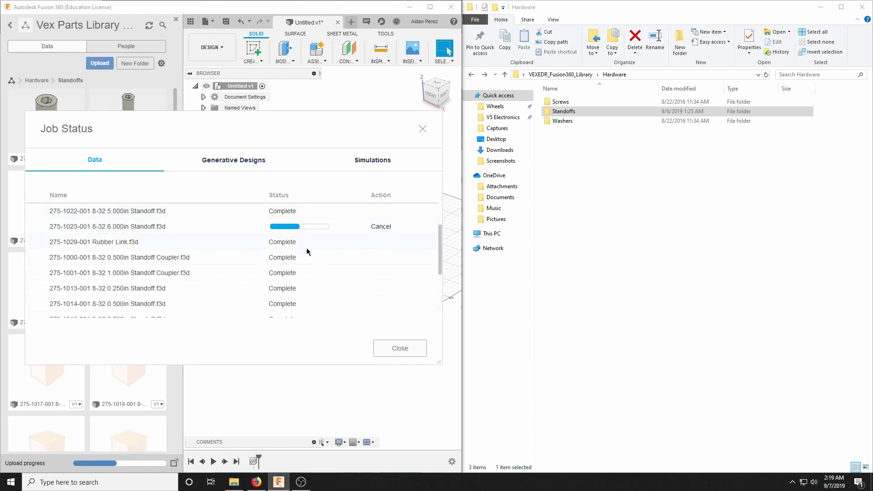
scroll(290, 229, down, 2)
scroll(316, 255, up, 3)
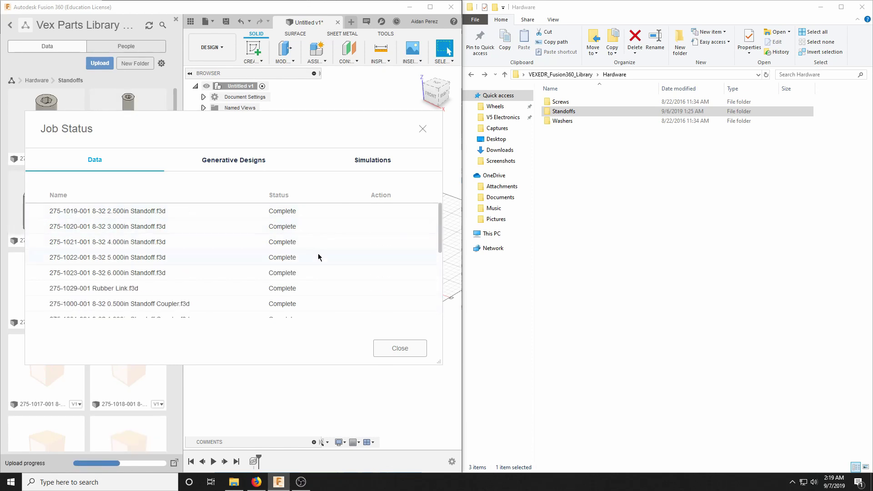
click(401, 349)
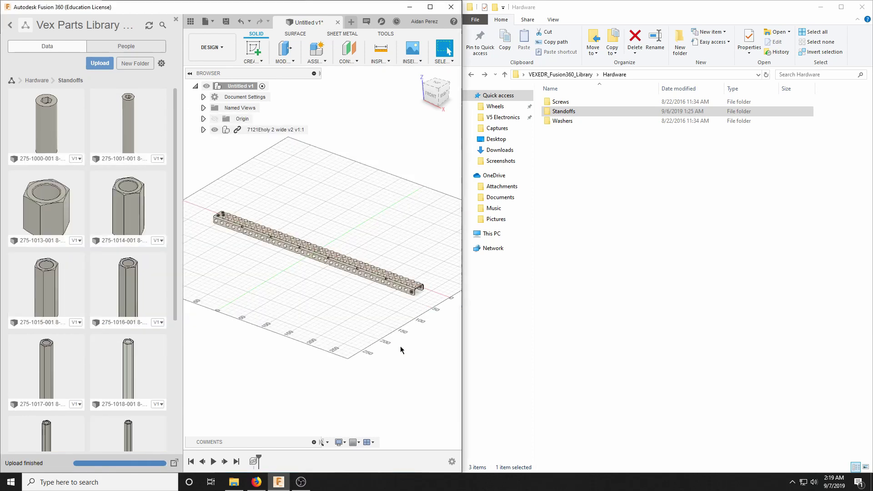
scroll(95, 190, down, 4)
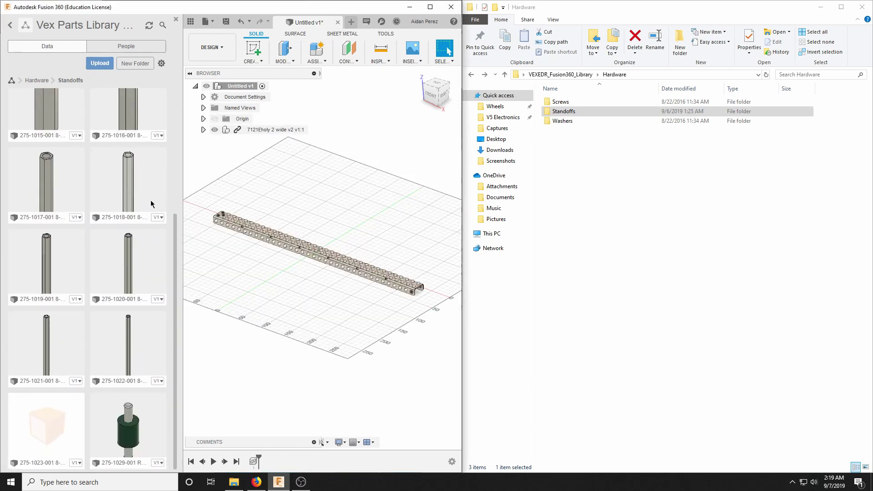
scroll(150, 150, up, 1)
click(123, 211)
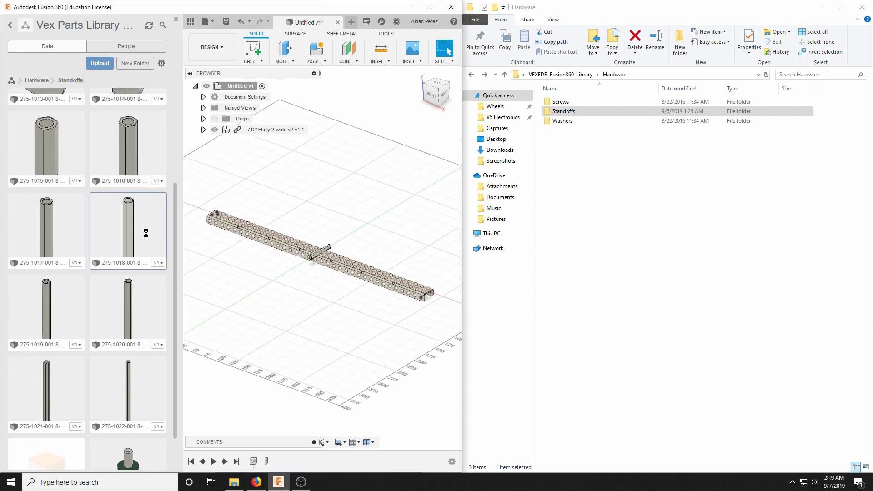
click(408, 294)
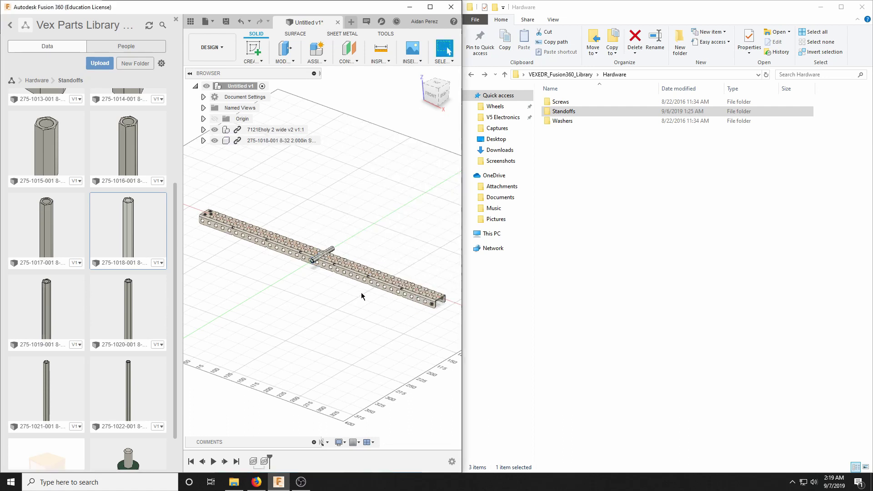
scroll(341, 259, up, 5)
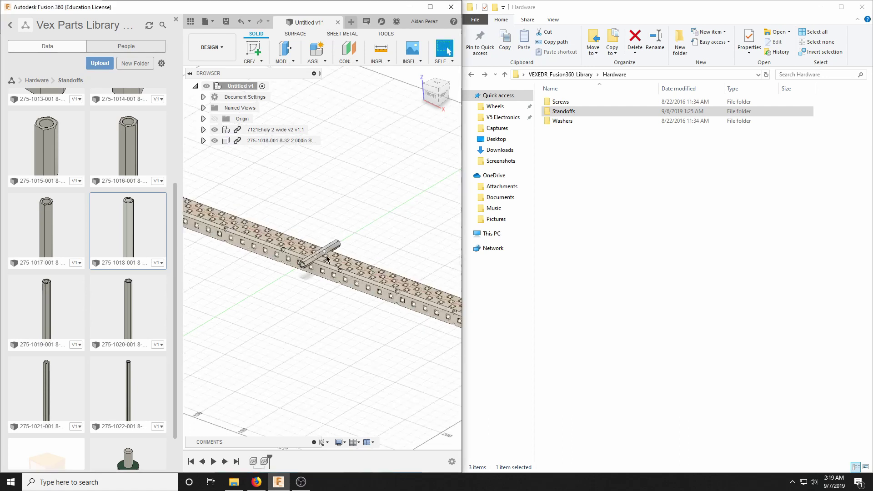
- Return the project to its Hardware folder, look into the library's Screws folder, and return File Explorer to the library's top level
click(38, 81)
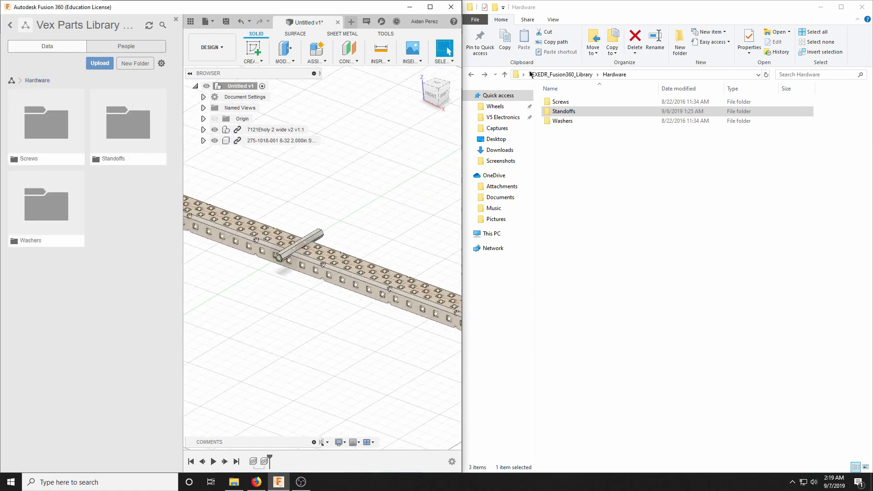
double_click(580, 105)
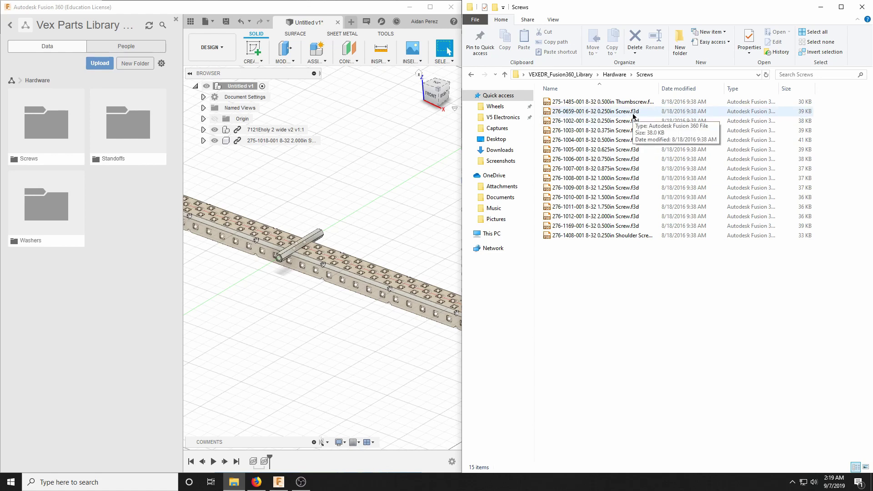
click(473, 75)
click(473, 75)
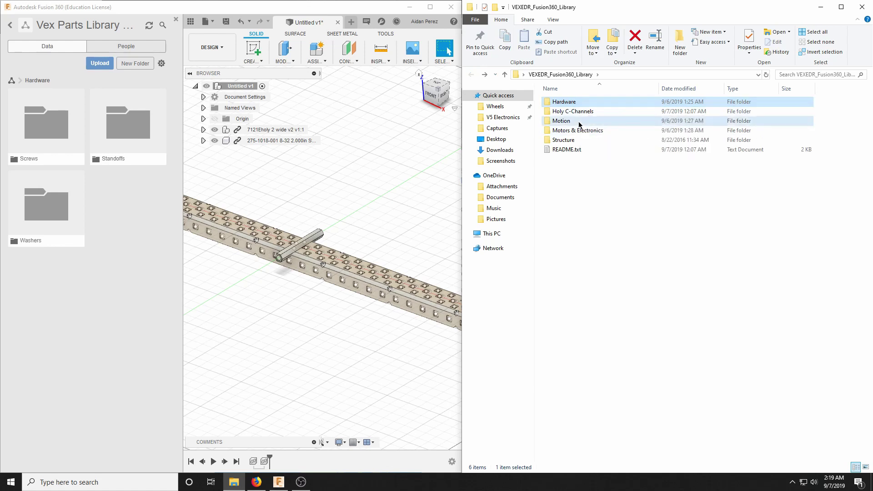
- Look into the library's Motion > Wheels folder and open its Motors & Electronics > V5 Electronics folder in File Explorer
double_click(579, 122)
double_click(573, 159)
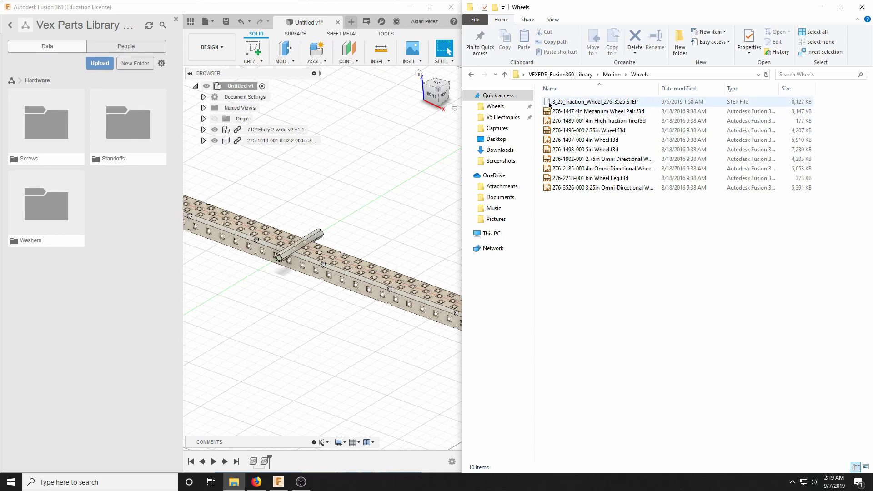
key(alt+Left)
key(alt+Left)
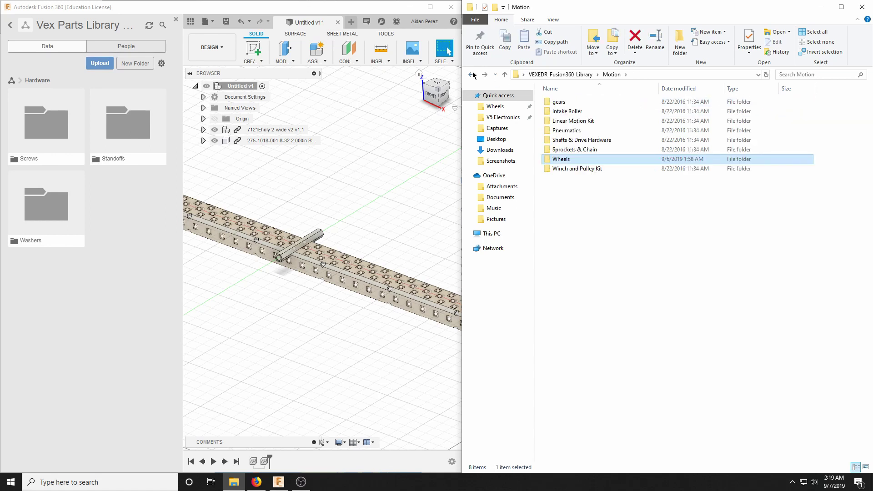
double_click(602, 130)
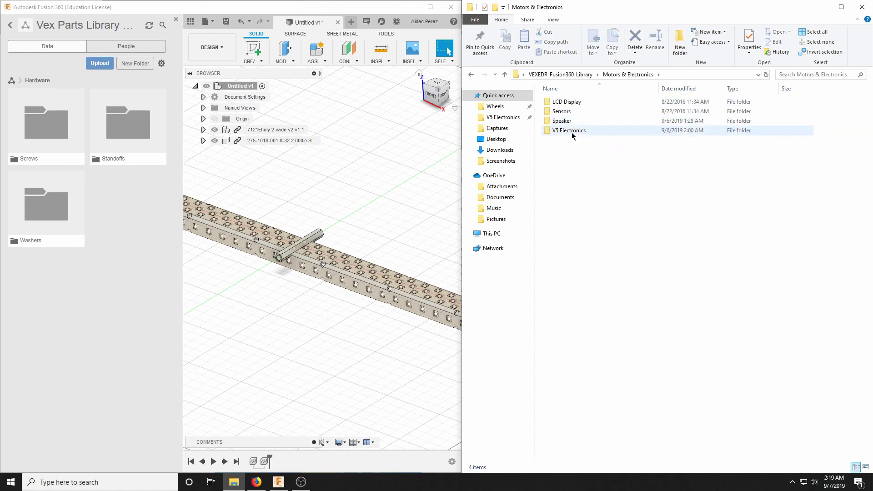
double_click(610, 130)
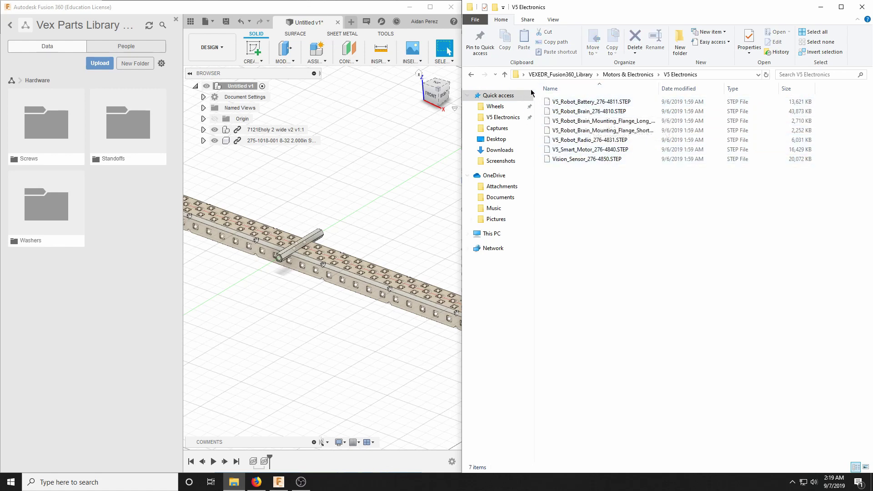
click(564, 111)
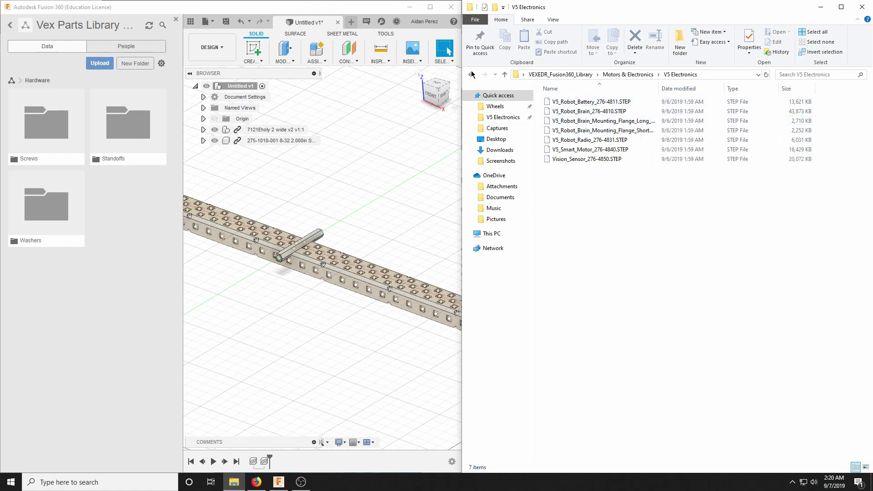
- Upload the library's V5 Electronics folder contents to the project's Motors & Electronics > V5 Electronics folder
click(12, 81)
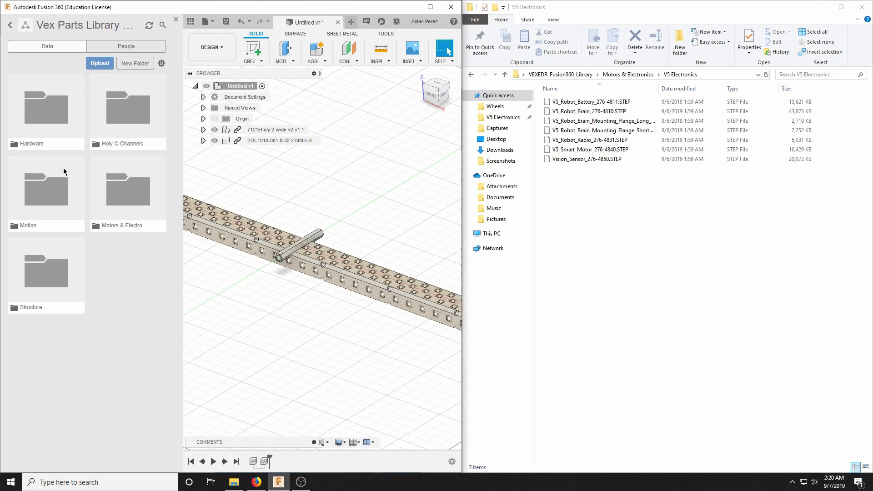
click(136, 200)
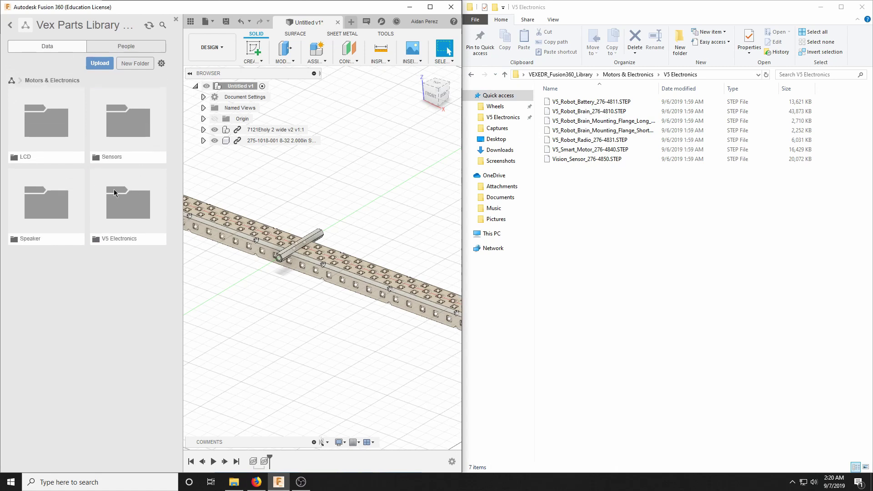
click(135, 226)
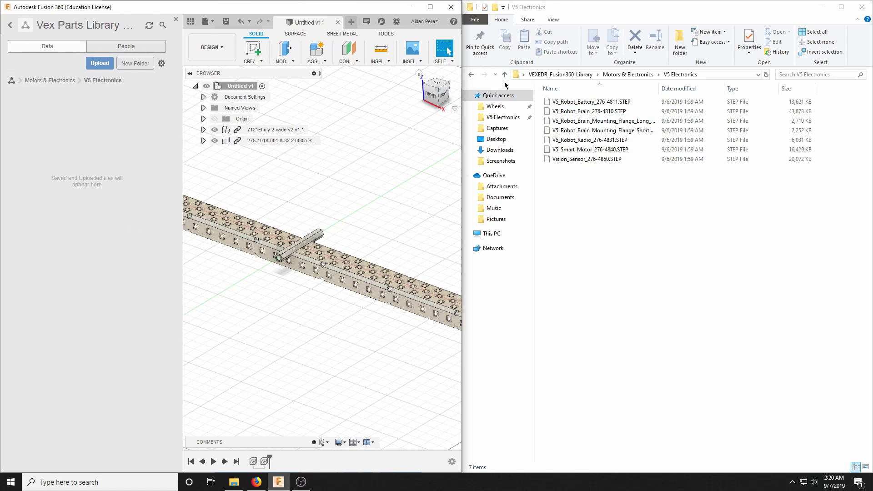
click(100, 64)
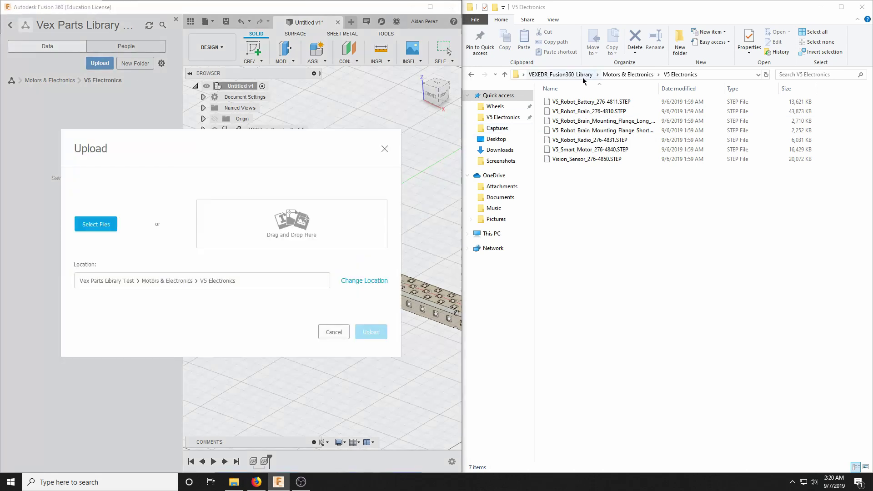
click(622, 74)
drag(582, 131, 290, 229)
click(370, 387)
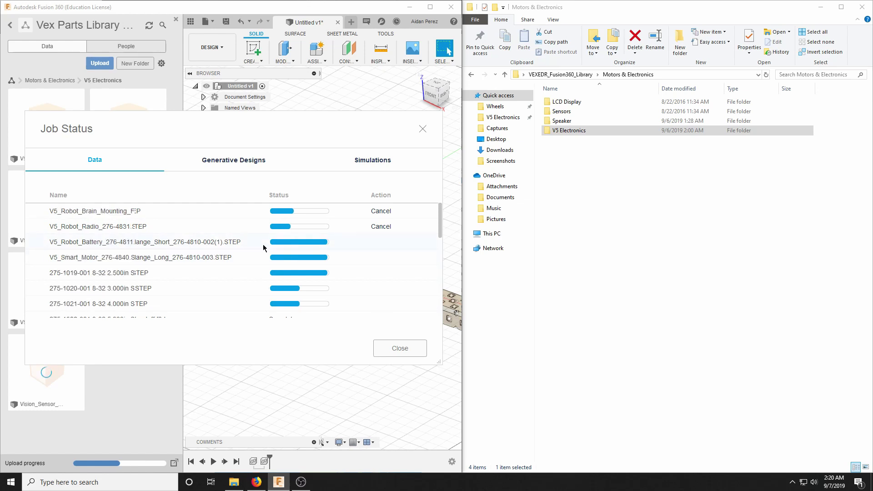
- Check the upload status of the V5 electronics files in the job list, and dismiss the job status
scroll(264, 248, down, 1)
scroll(308, 249, up, 1)
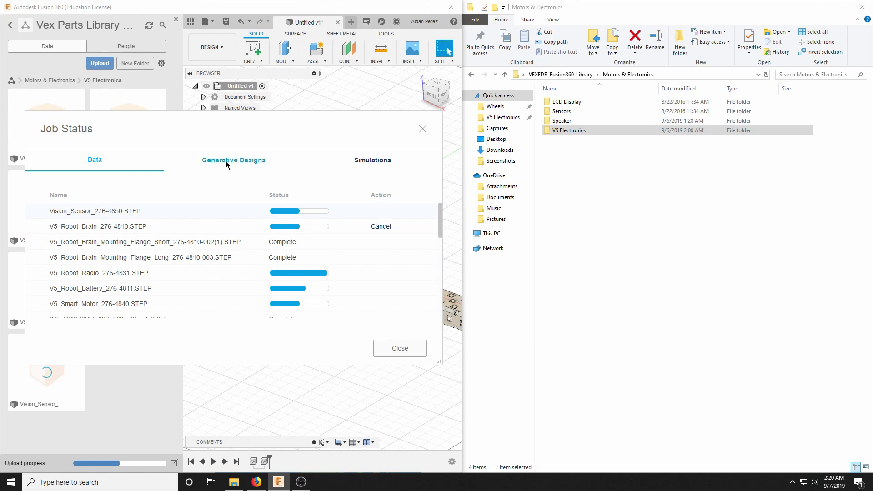
scroll(335, 226, down, 1)
scroll(312, 247, up, 1)
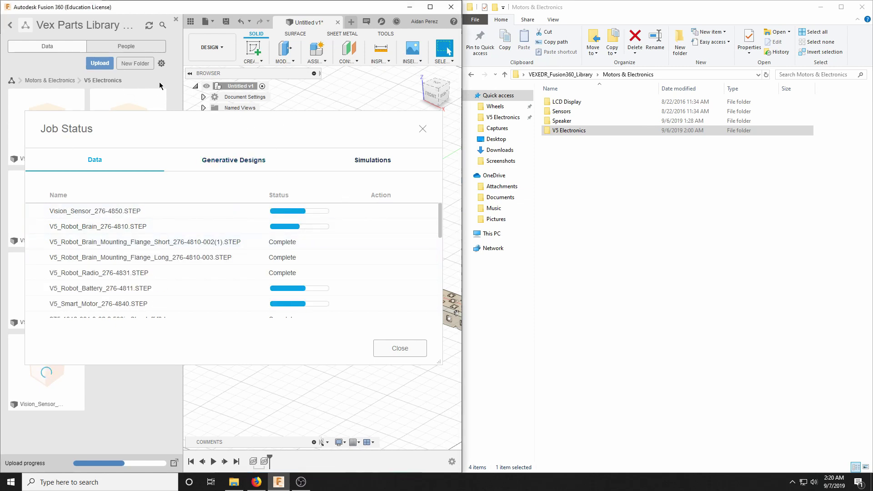
click(394, 349)
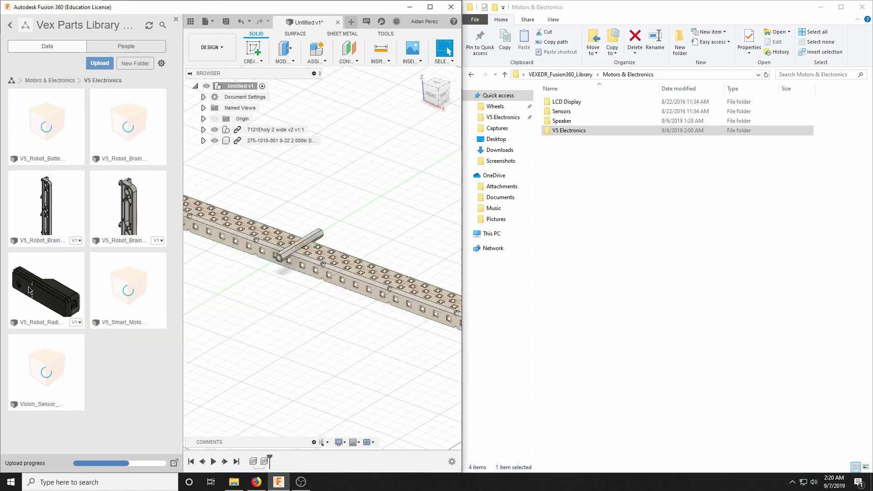
- Insert V5_Robot_Radio_276-4831 into the design, moved above the C-channel by about X -4.1, Y 32.2 and Z 52.9 mm, and inspect it
drag(30, 291, 334, 266)
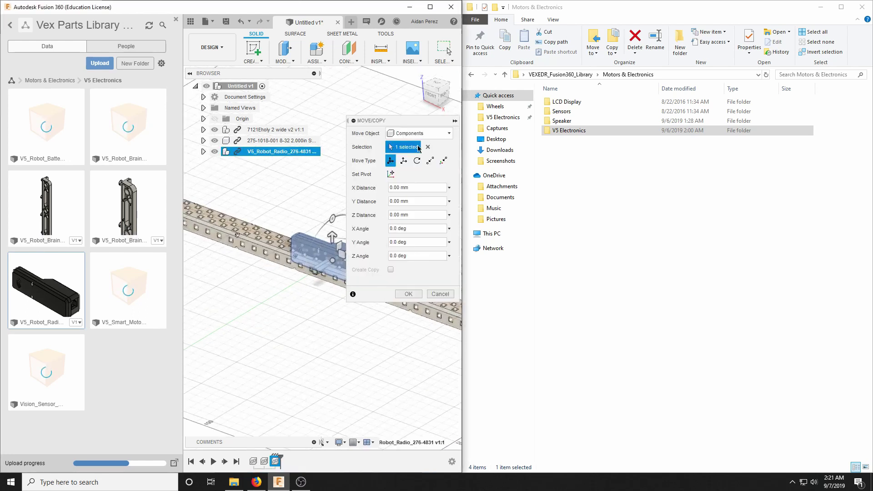
drag(333, 261, 296, 197)
scroll(279, 198, up, 5)
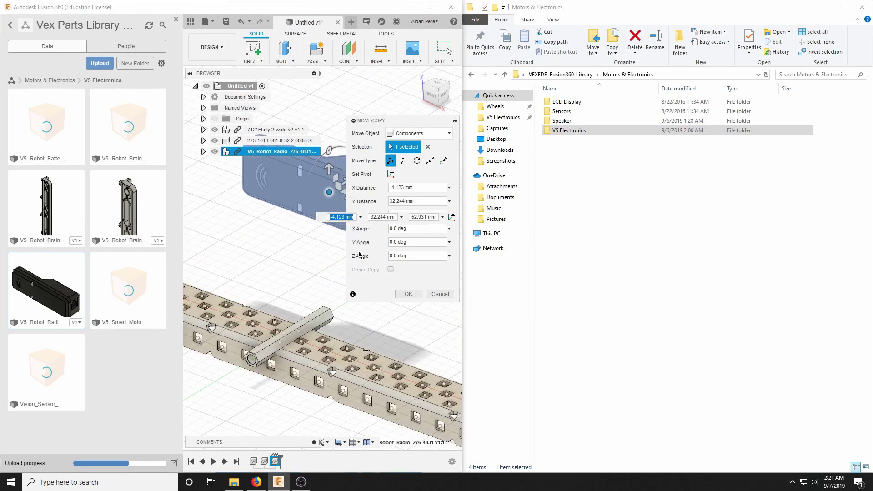
click(409, 295)
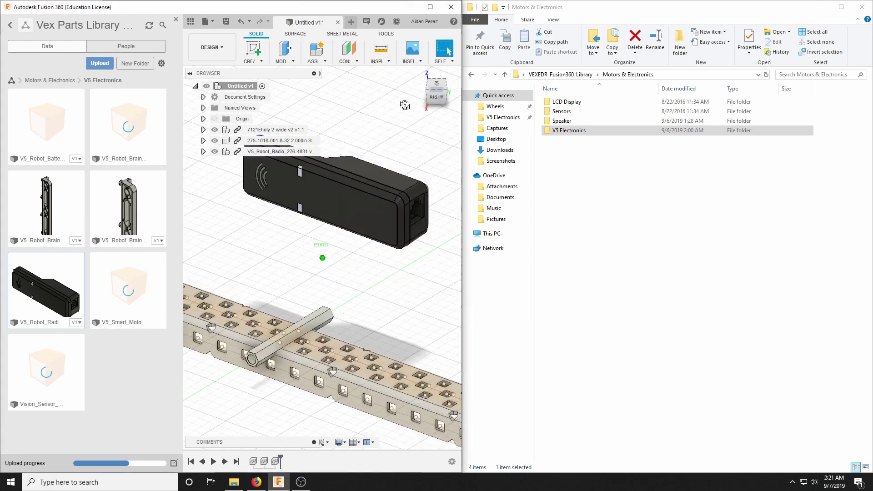
click(434, 97)
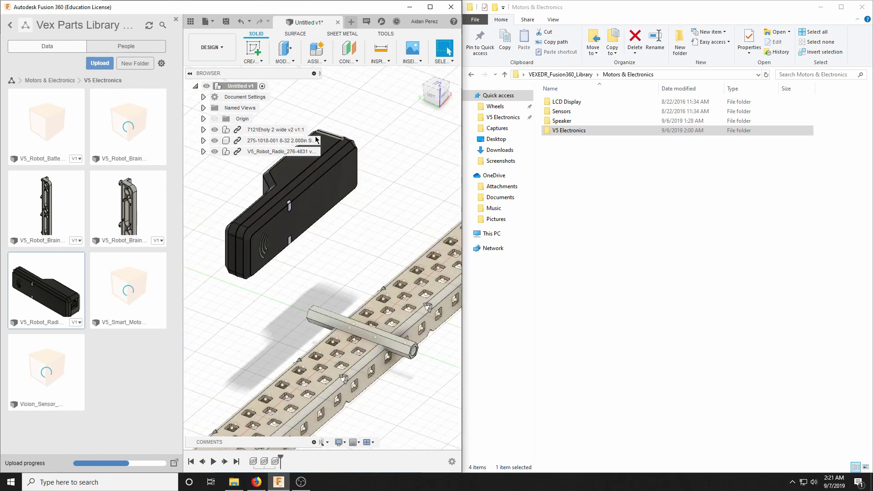
click(418, 72)
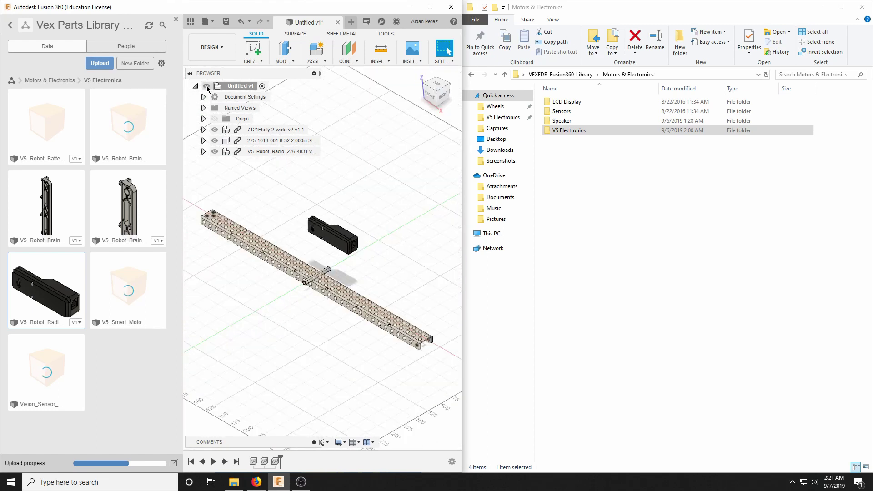
- Return the project to its top level, look into the library's Motion and Hardware folders, and return File Explorer to the library's top level
click(61, 82)
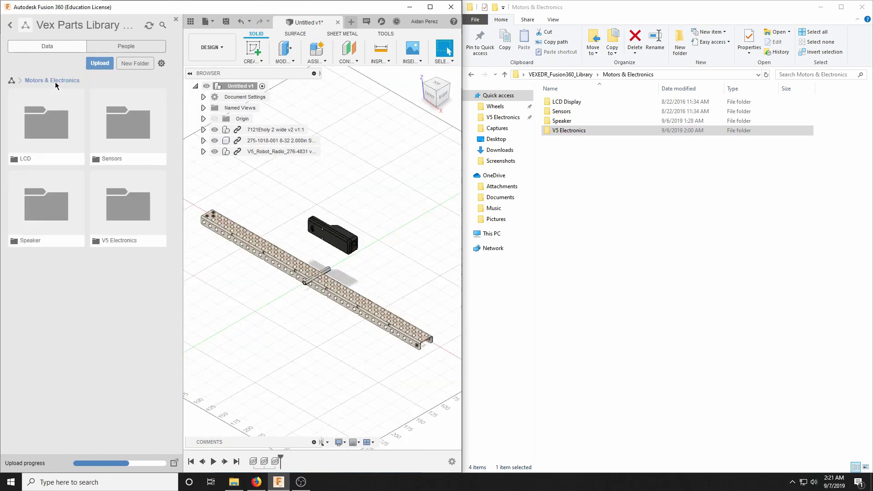
click(471, 76)
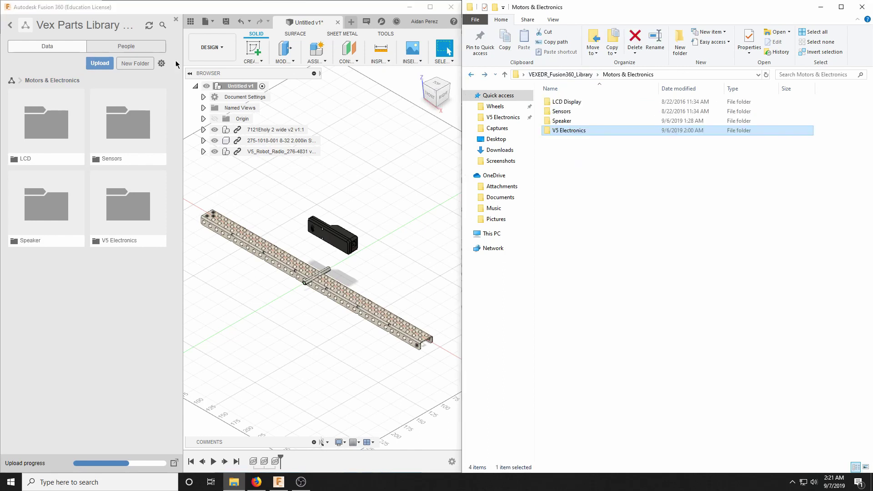
click(472, 74)
double_click(576, 122)
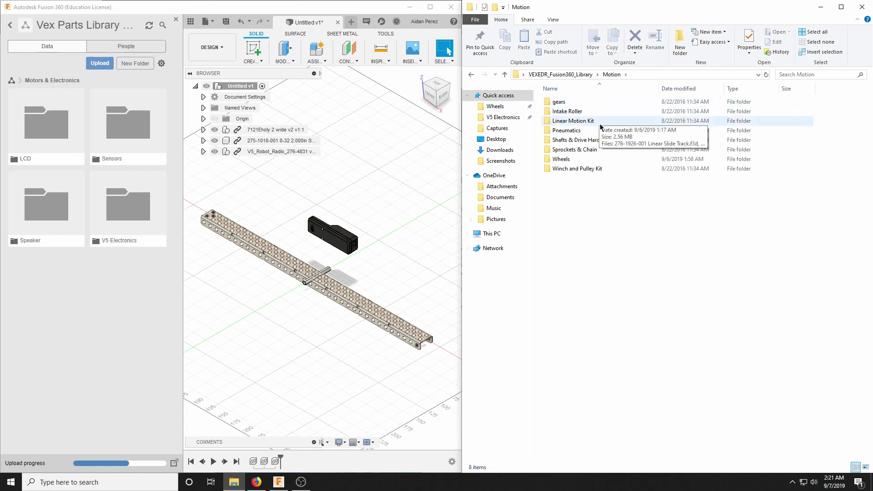
click(29, 84)
click(11, 81)
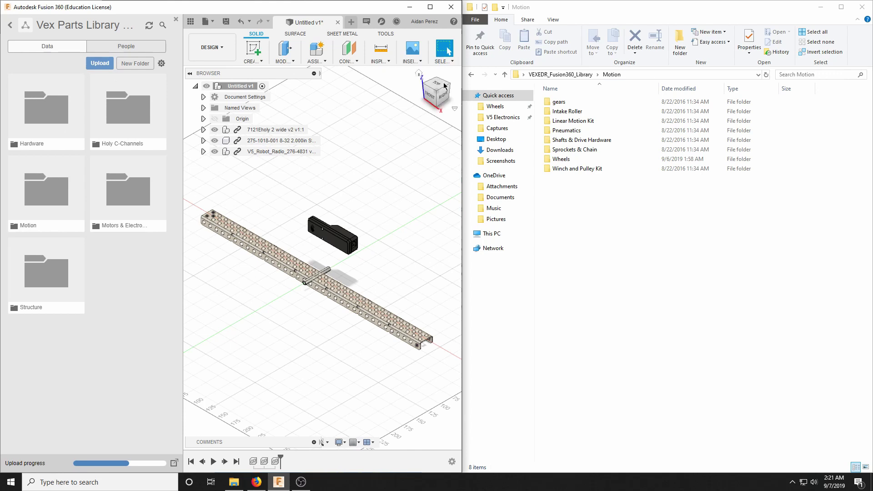
click(472, 75)
double_click(562, 102)
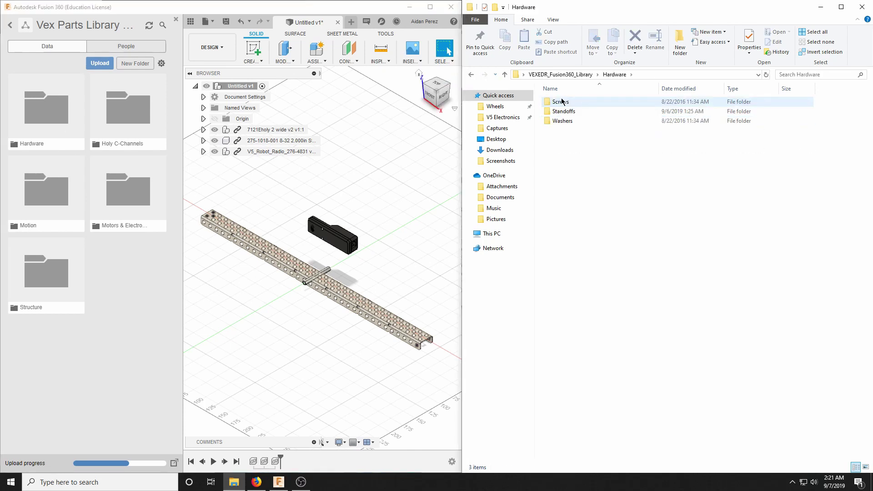
key(alt+Left)
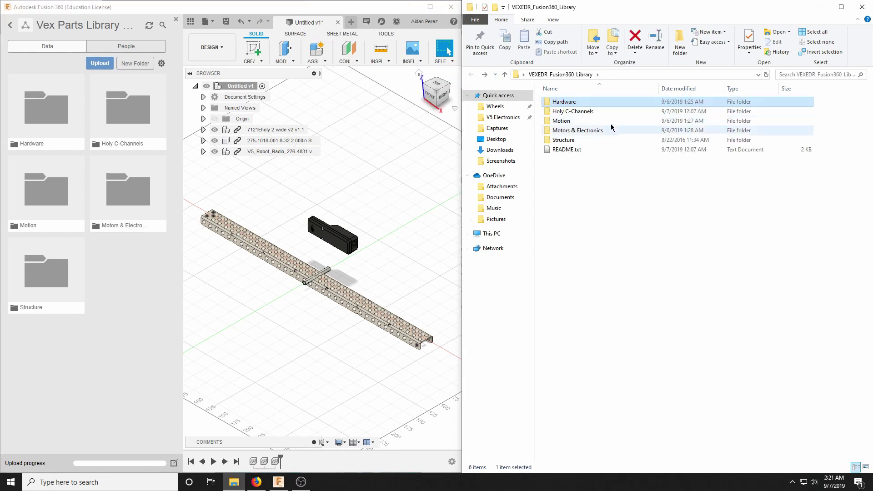
- Upload the library's Motion > gears > High Strength Gears folder contents to the project's Motion > Gears > HS Gears folder
double_click(568, 121)
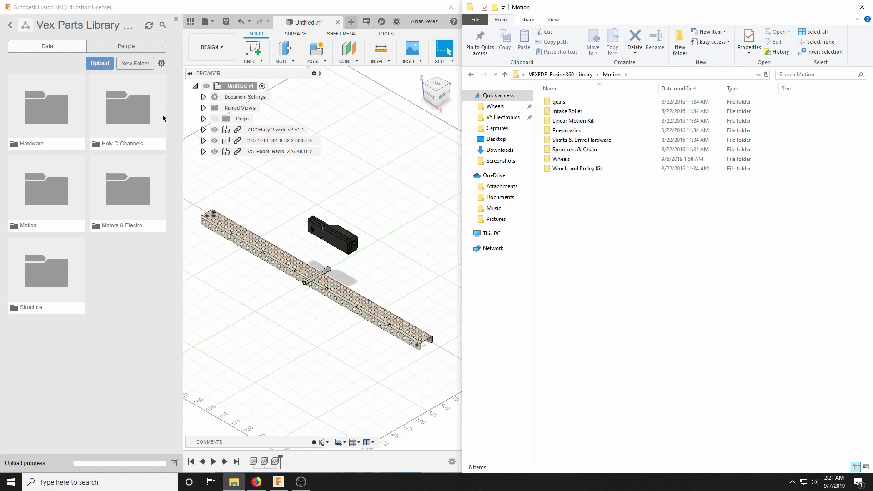
click(33, 192)
double_click(32, 191)
double_click(58, 144)
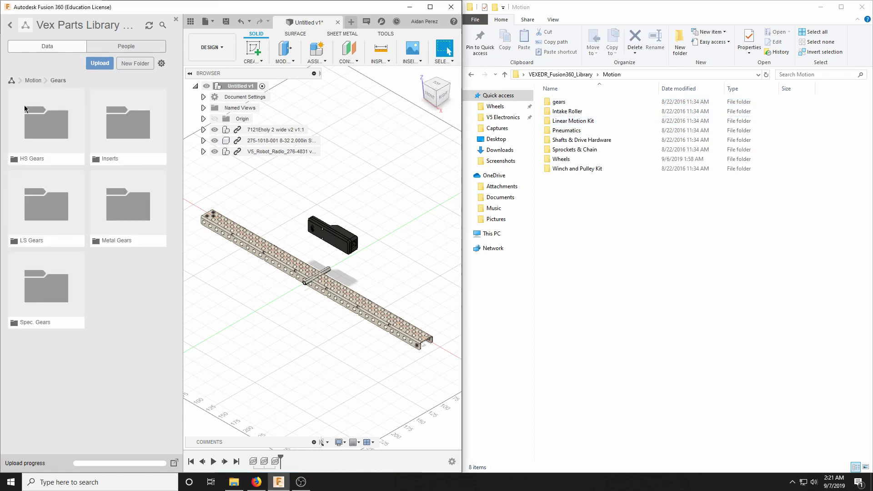
double_click(559, 102)
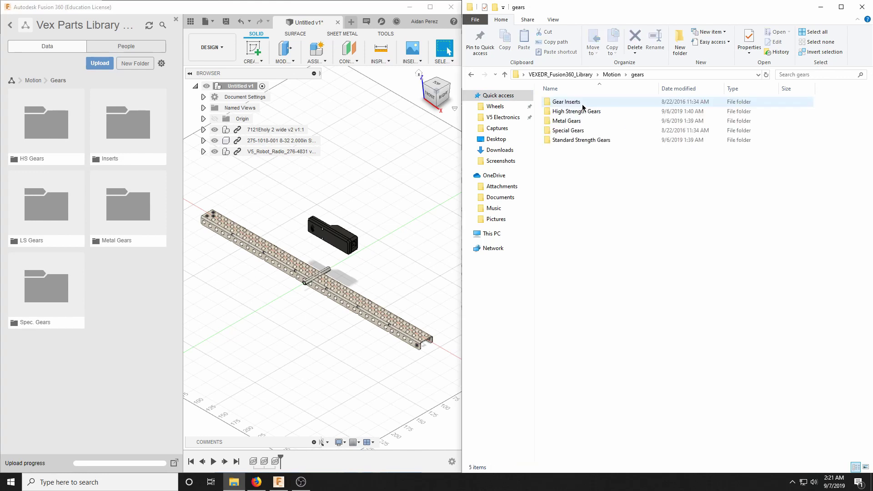
double_click(25, 125)
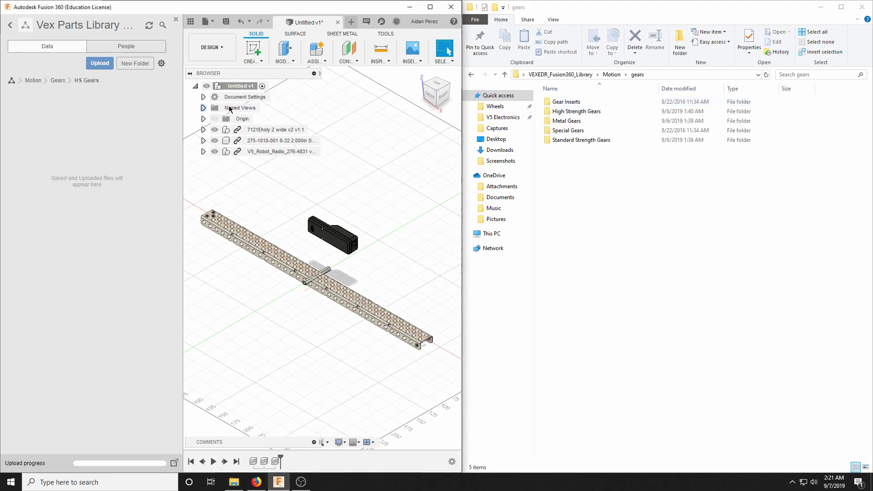
click(576, 113)
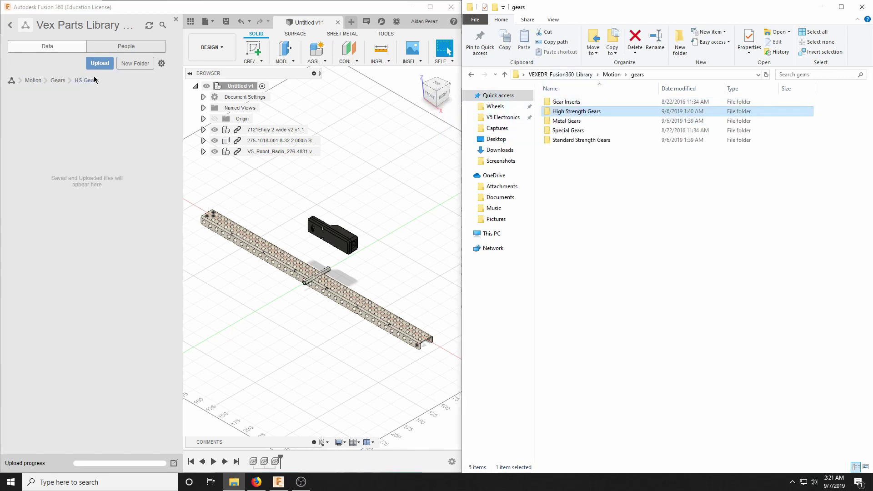
click(100, 63)
drag(576, 112, 346, 214)
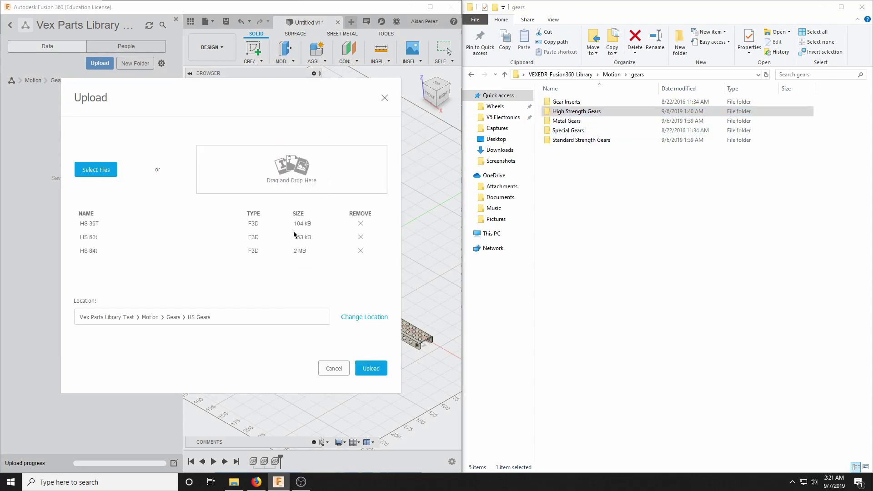
click(359, 385)
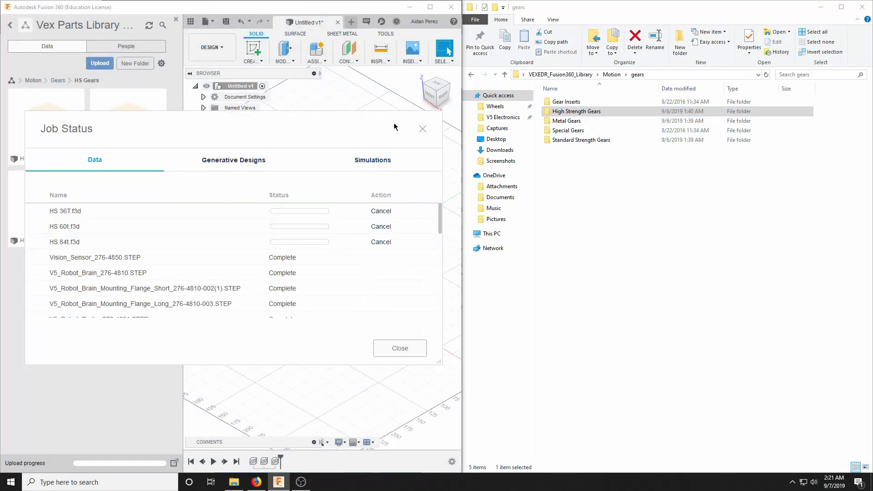
- Move the job status aside to view the uploaded high strength gears, dismiss it, and return the project to its Gears folder
drag(103, 120, 228, 290)
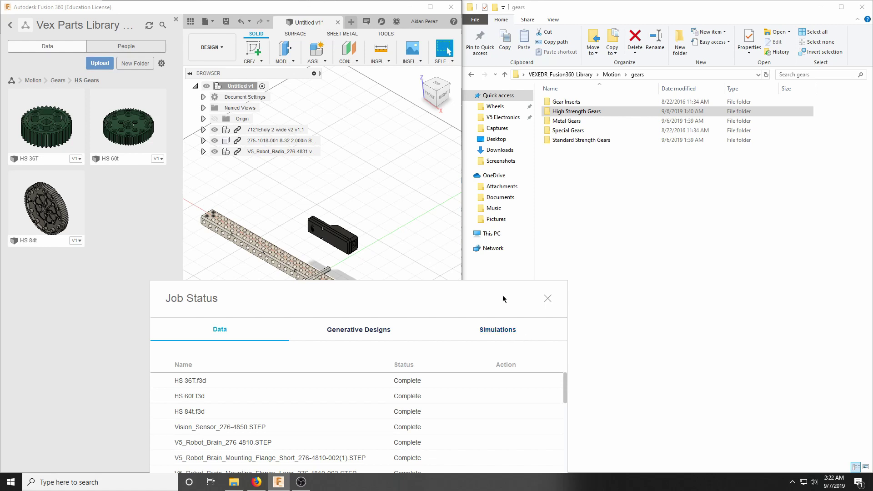
drag(469, 295, 530, 162)
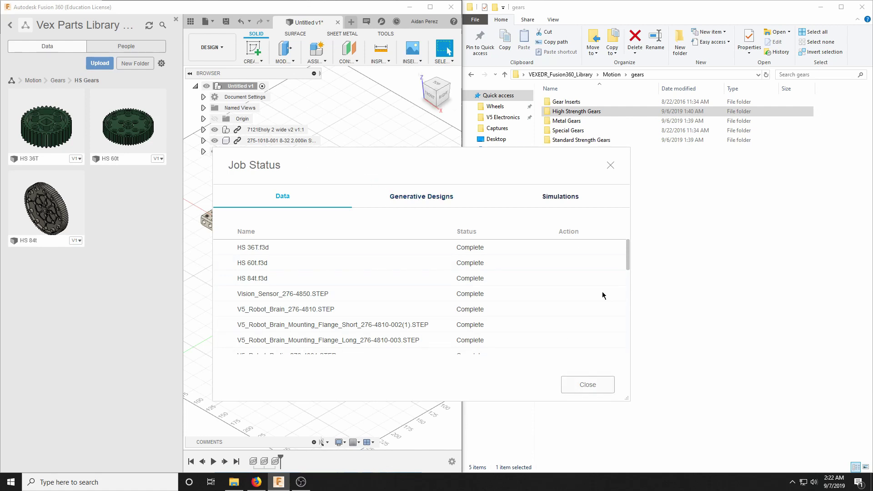
click(586, 384)
scroll(248, 237, down, 2)
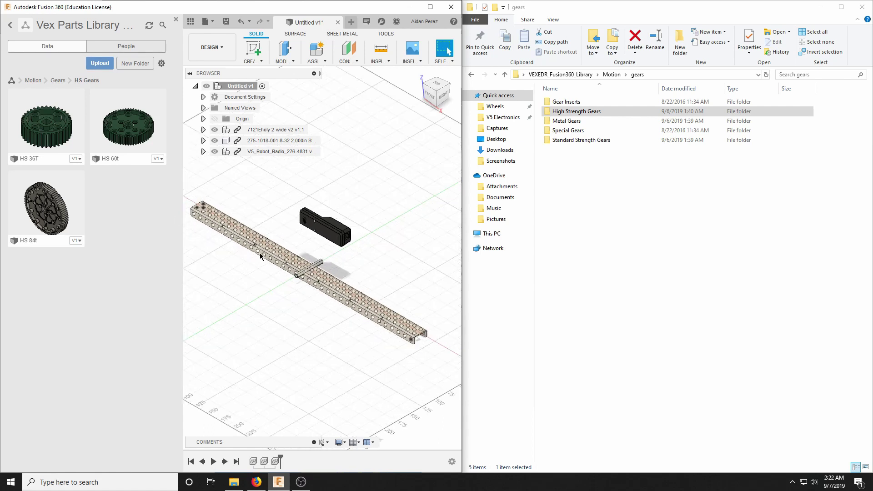
click(54, 81)
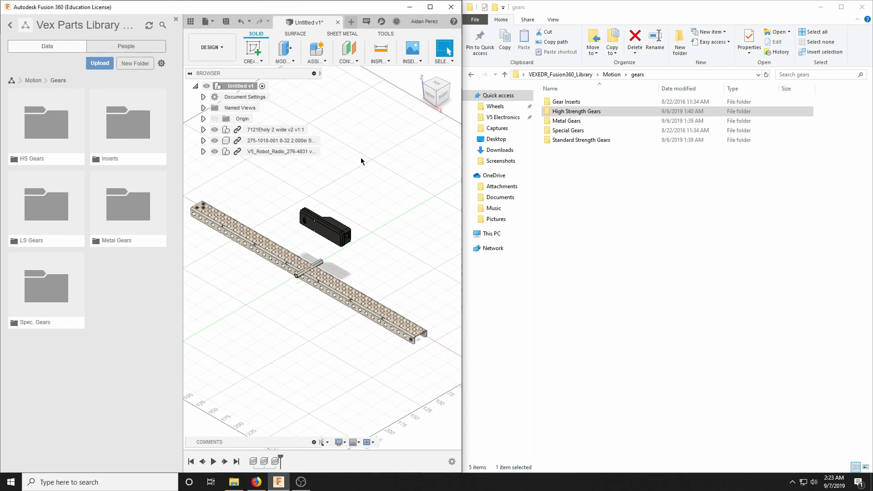
- Return the project to its top level and add a folder named 3D Robot Design there
click(33, 80)
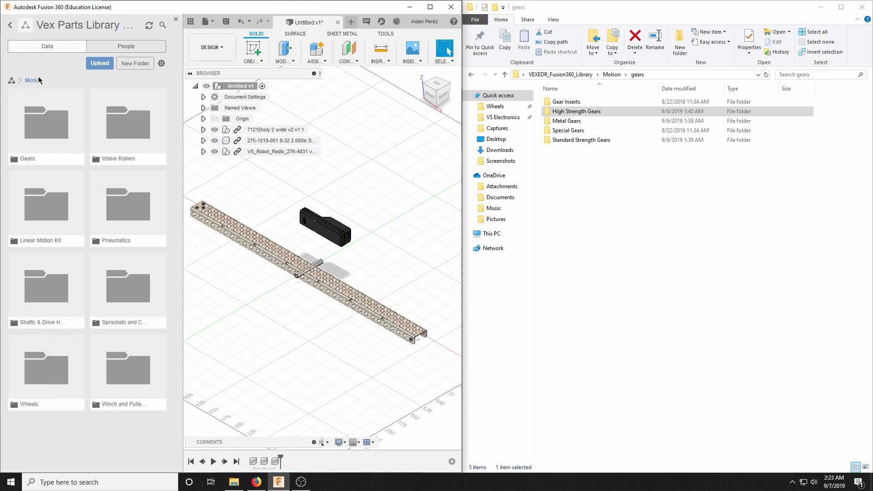
click(12, 81)
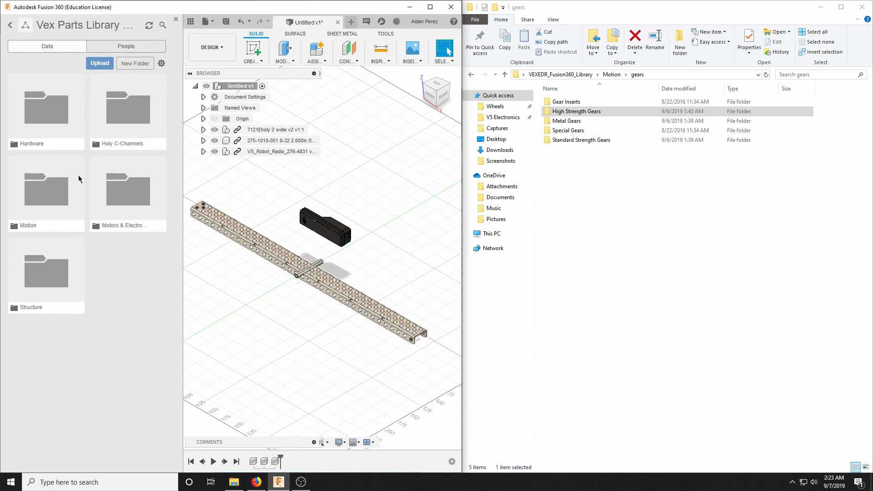
click(133, 64)
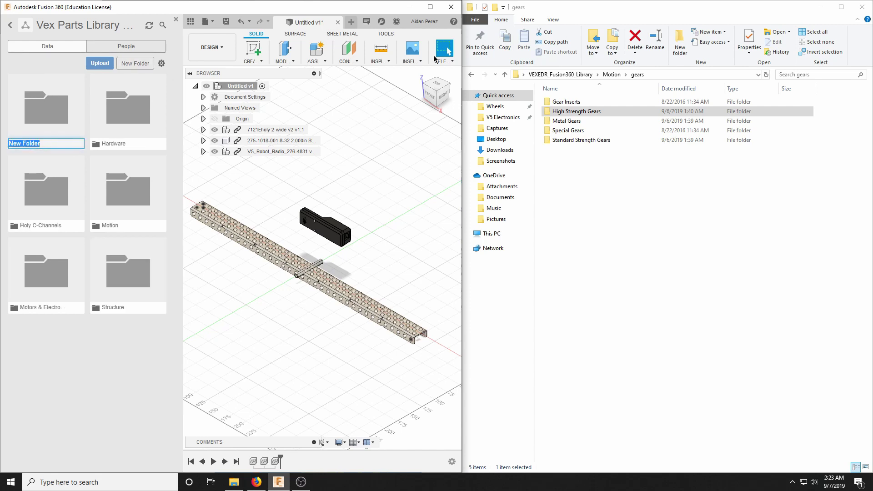
text(3)
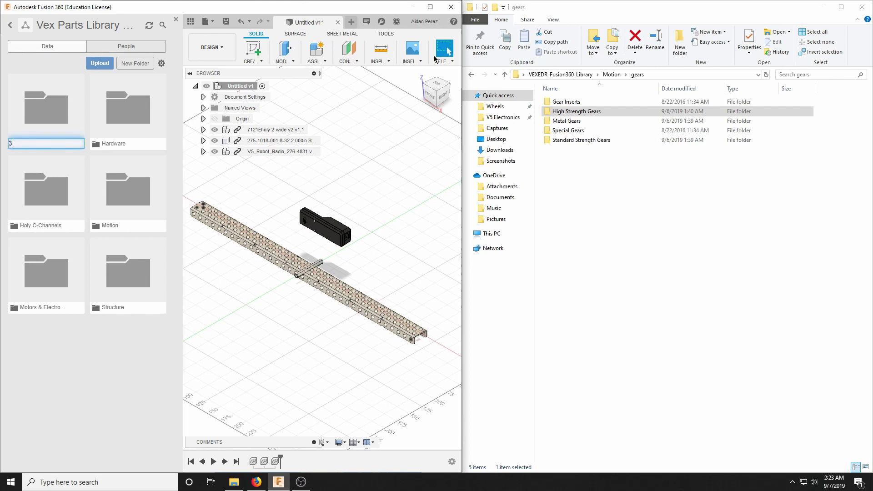
text(D Robot Design)
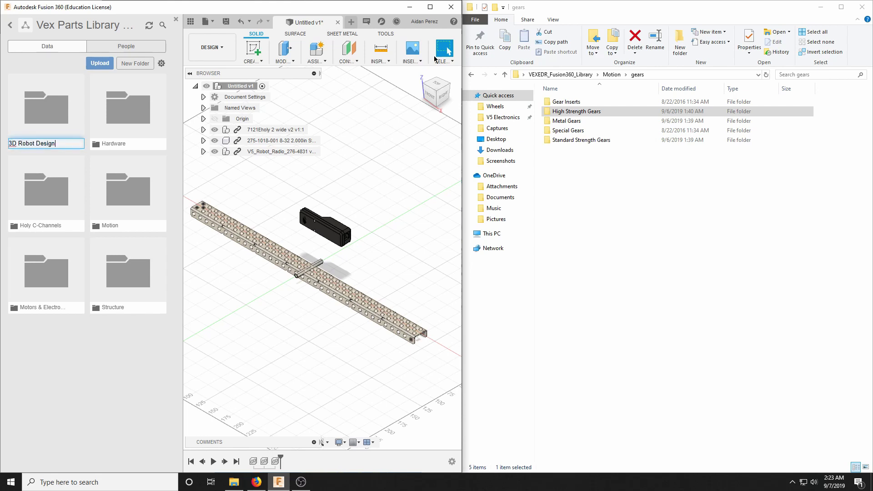
key(Return)
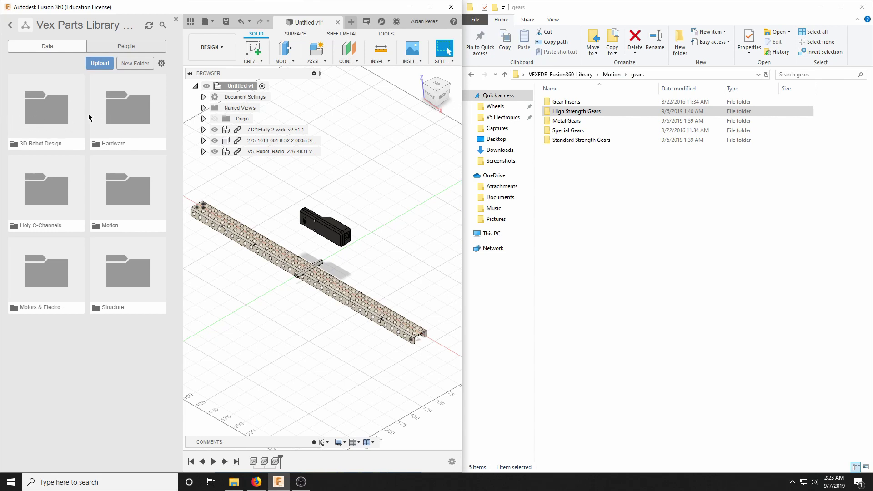
- Look into the 3D Robot Design folder and reopen the Vex Parts Library Test project from the project list
double_click(67, 110)
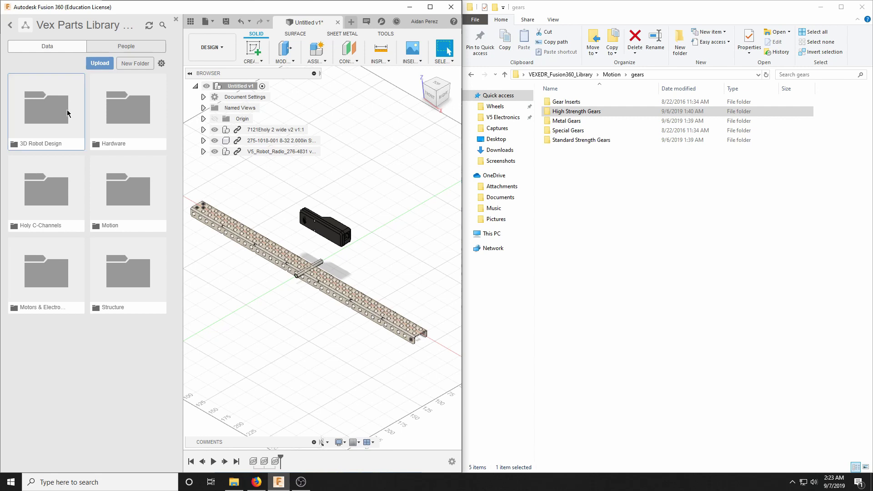
click(9, 26)
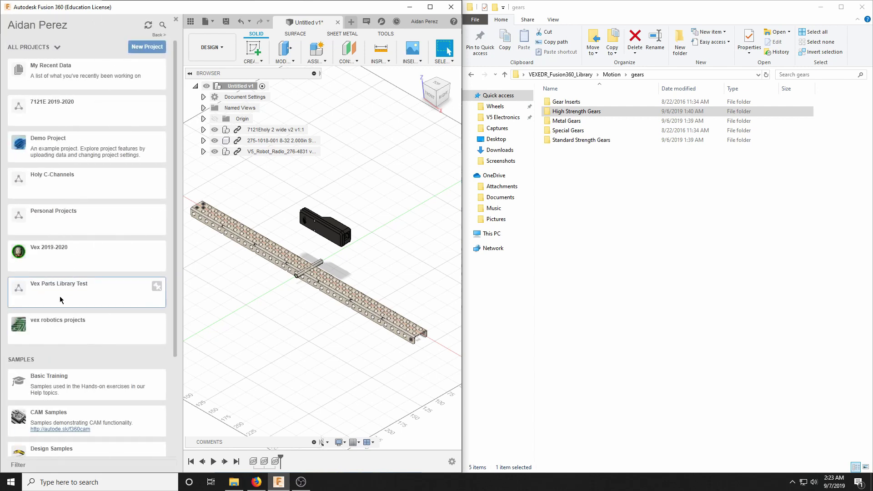
click(71, 289)
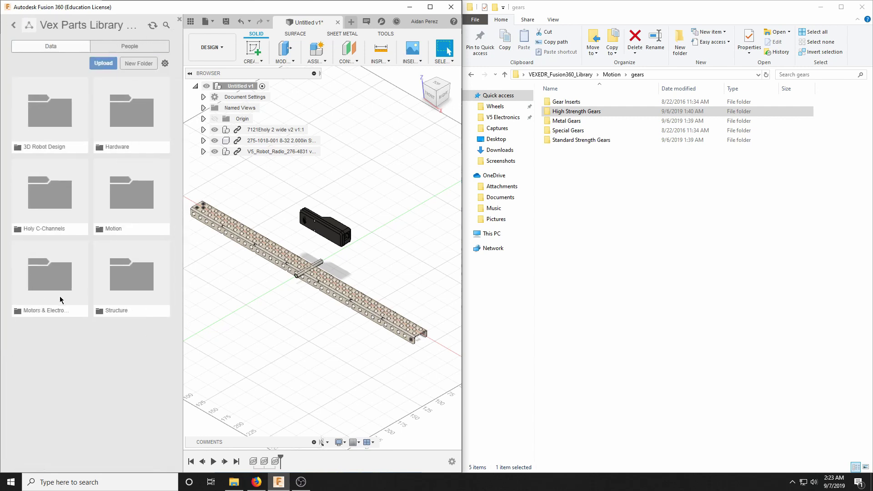
- Add a folder named Custom at the top level of the project
click(124, 65)
text(Cu)
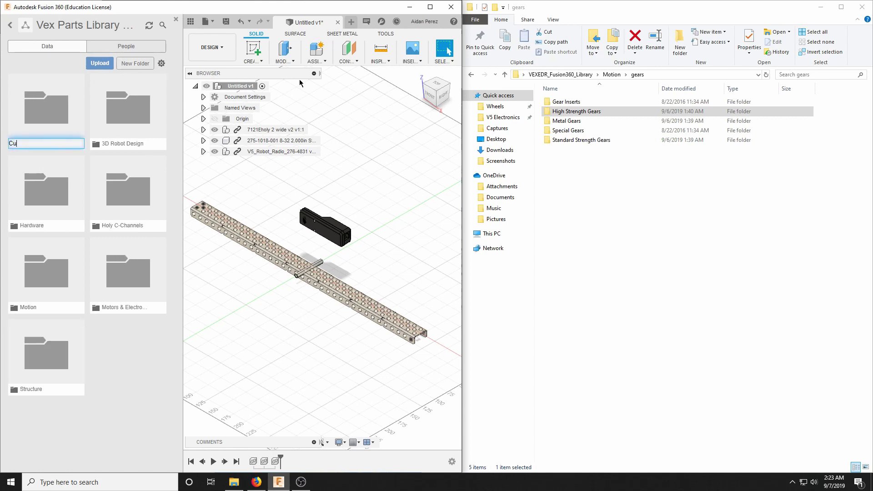
text(t)
key(BackSpace)
text(stom)
key(Return)
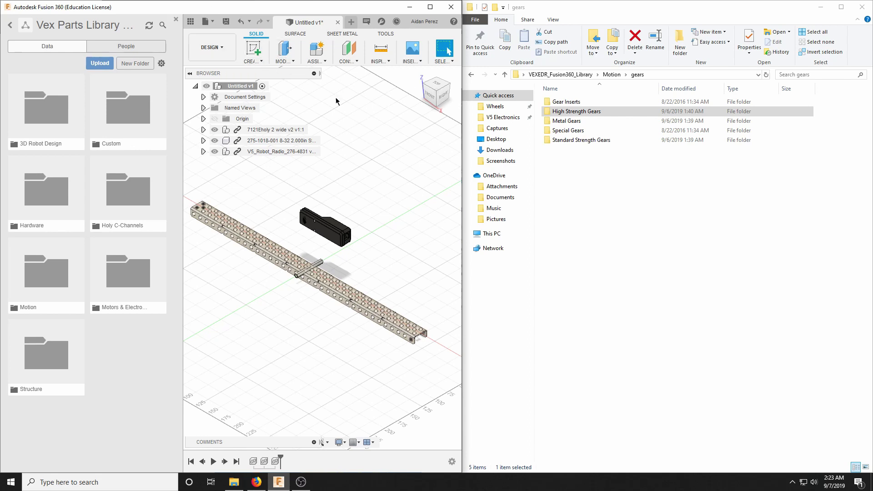
- View the inserted parts in the design and return File Explorer to the top level of VEXEDR_Fusion360_Library
scroll(350, 171, up, 3)
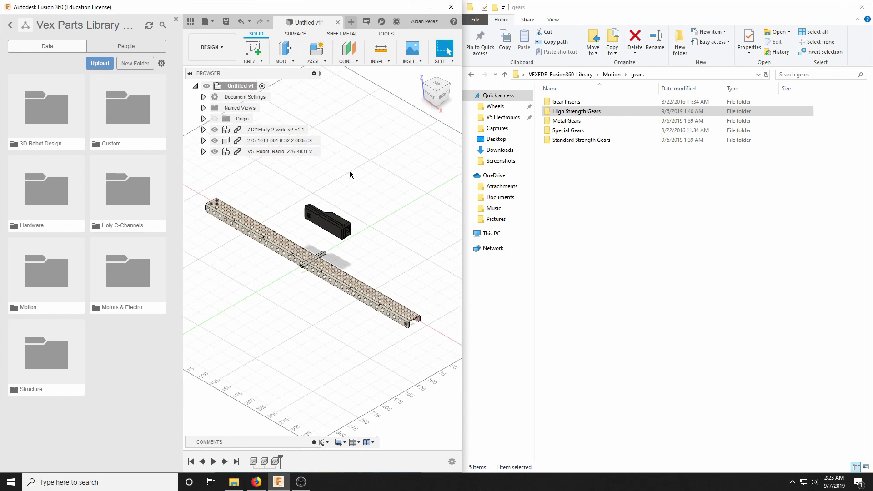
scroll(293, 195, down, 2)
scroll(312, 184, up, 3)
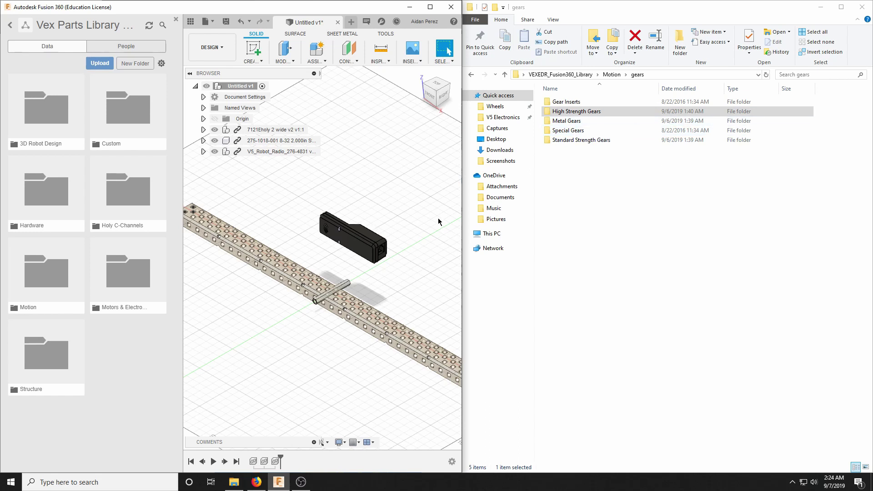
click(471, 74)
click(471, 74)
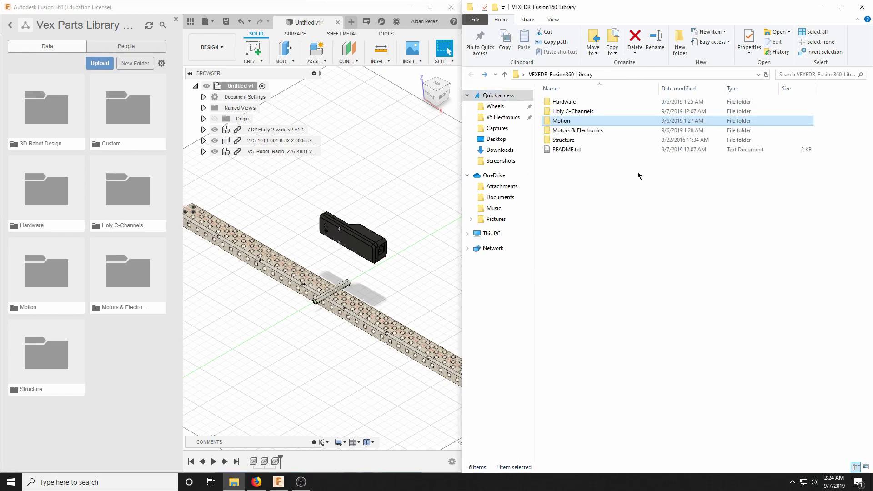